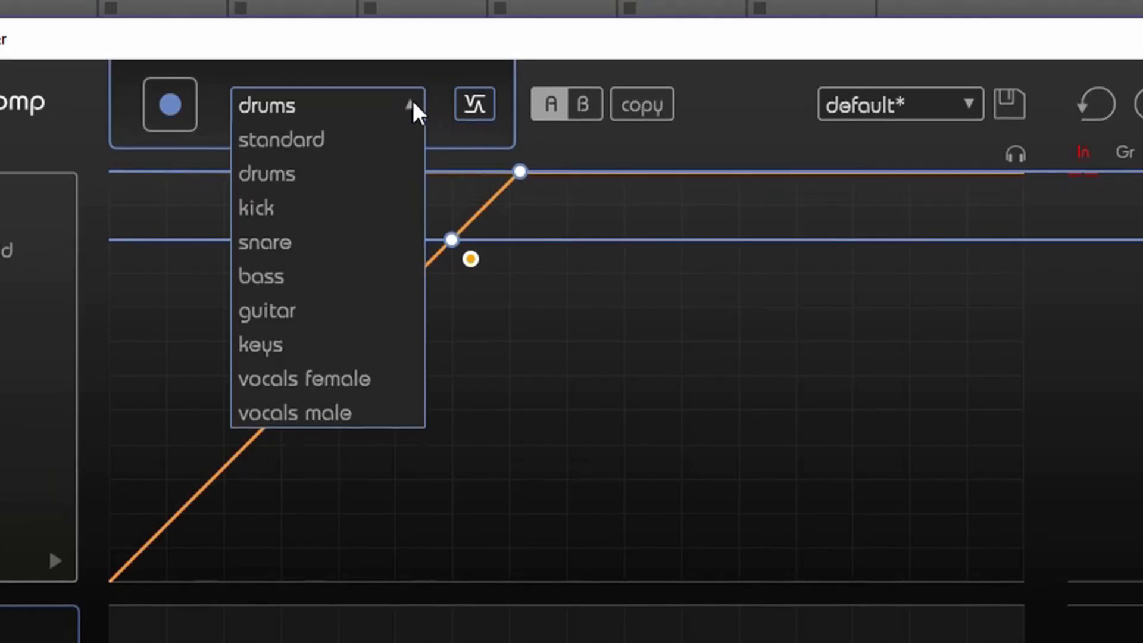
# Switch smart:comp to the standard profile and learn compressor settings from the playing track
pyautogui.click(308, 138)
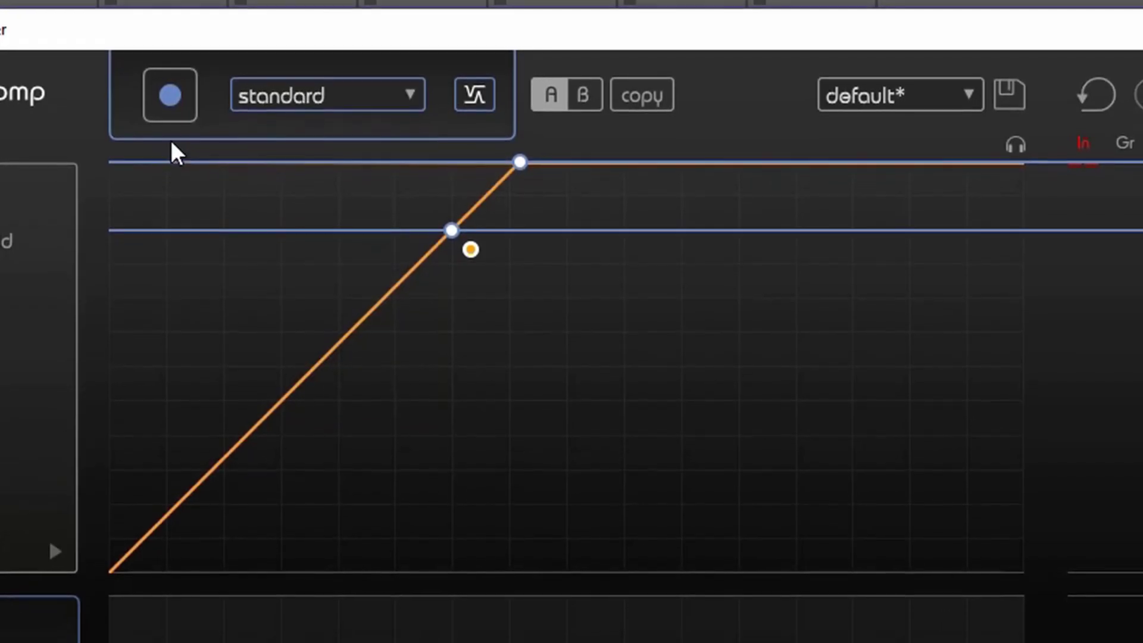
pyautogui.press('space')
pyautogui.click(169, 76)
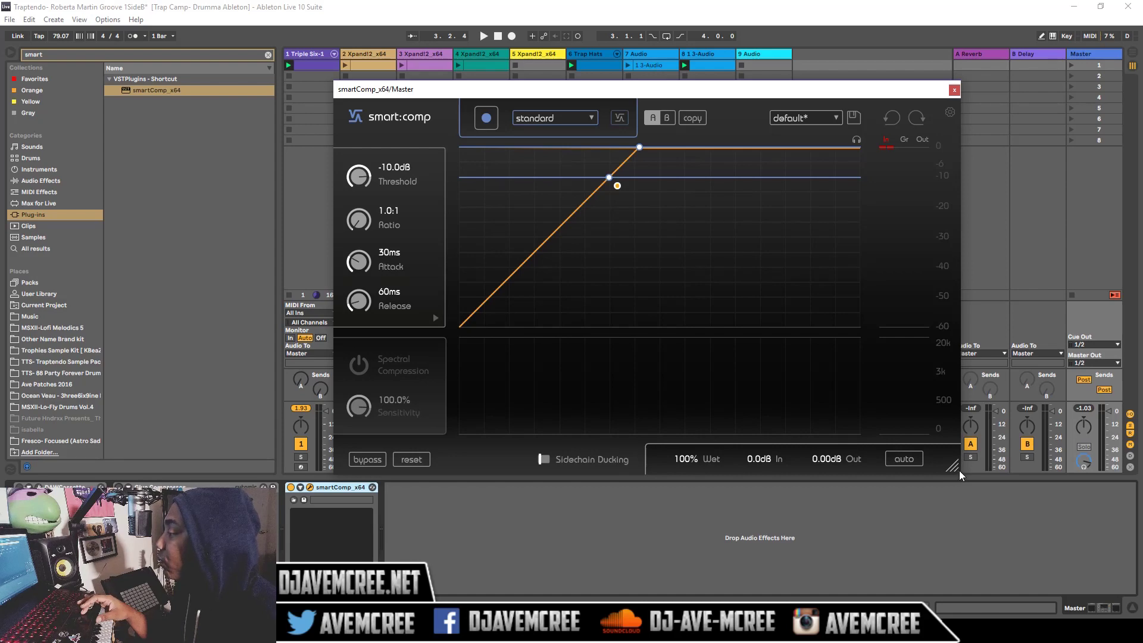
# Enlarge the smart:comp window and open its settings panel
pyautogui.moveTo(953, 468)
pyautogui.mouseDown()
pyautogui.moveTo(964, 488)
pyautogui.moveTo(934, 466)
pyautogui.mouseUp()
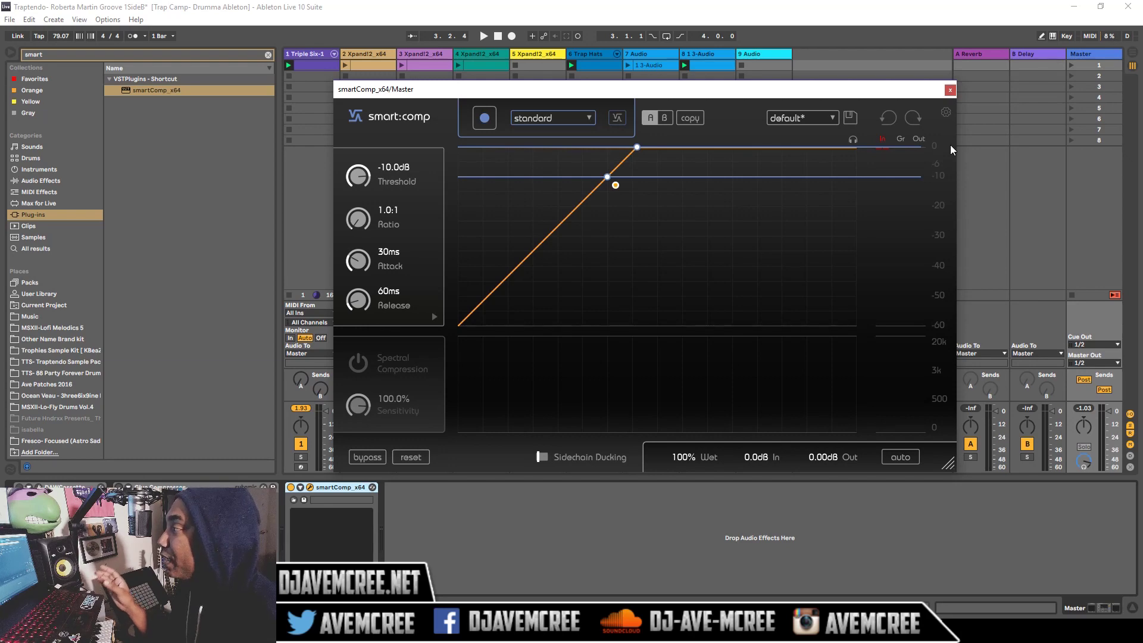
pyautogui.click(947, 114)
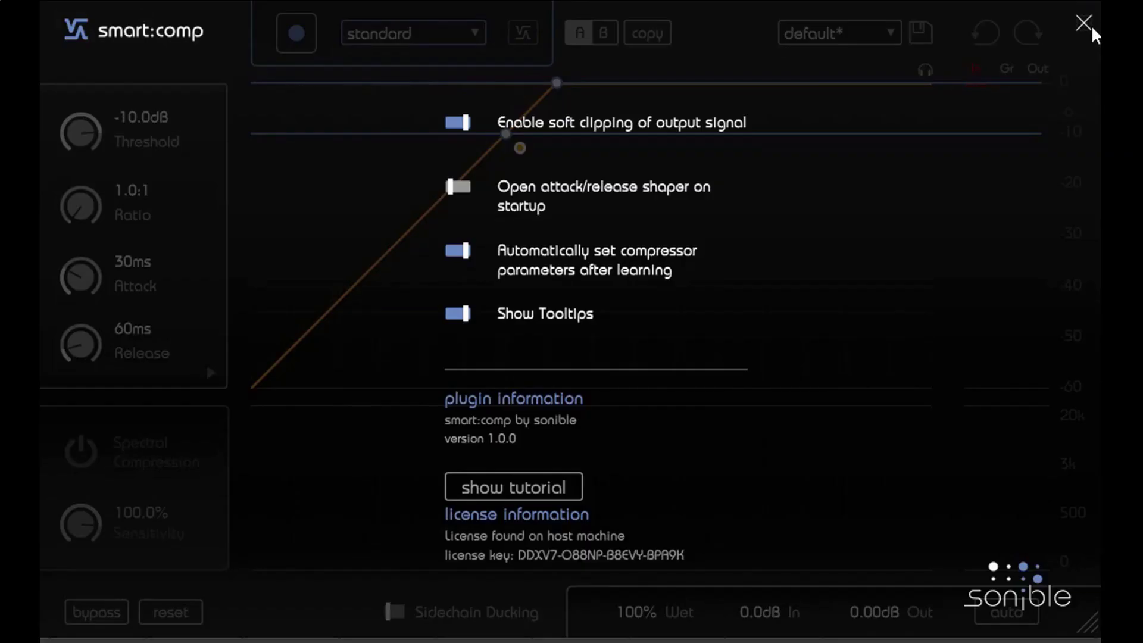
pyautogui.click(558, 498)
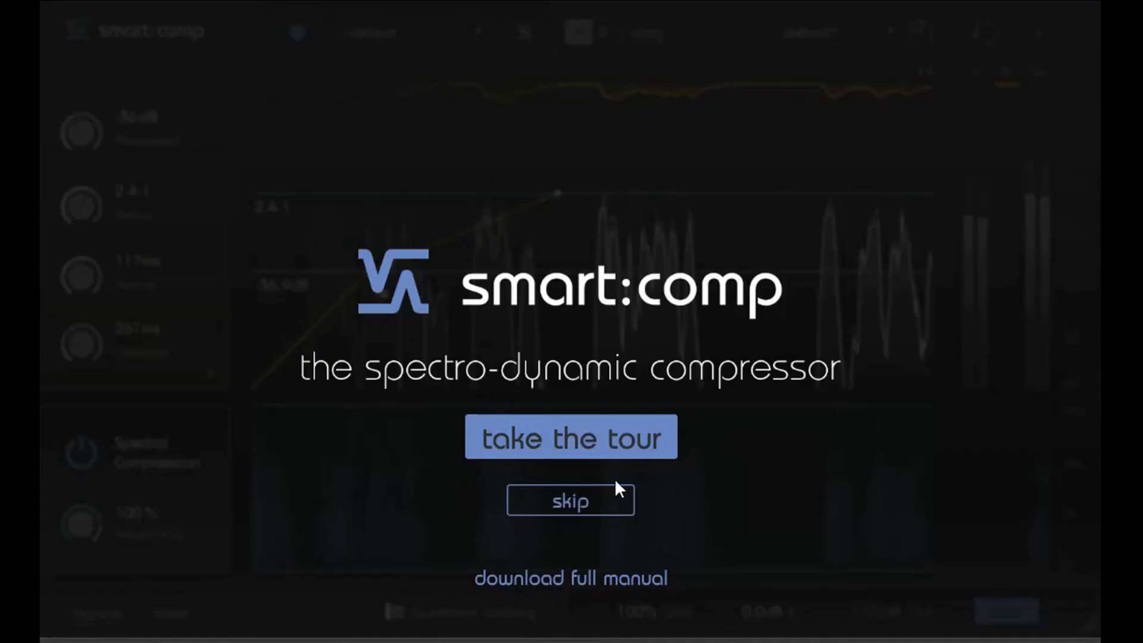
pyautogui.click(646, 451)
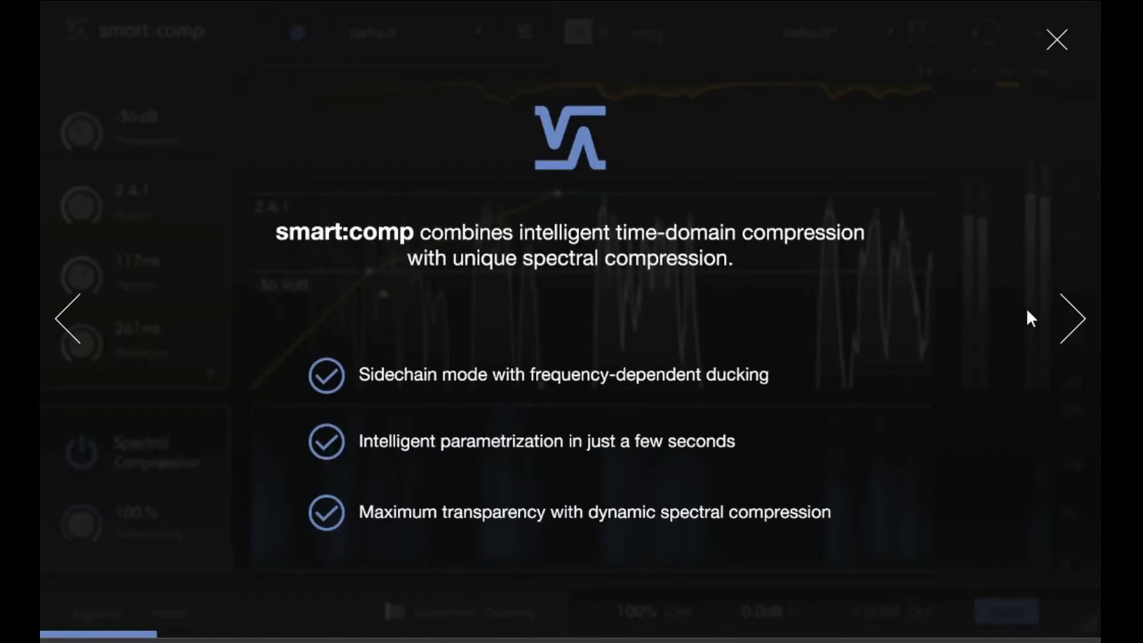
pyautogui.click(1072, 315)
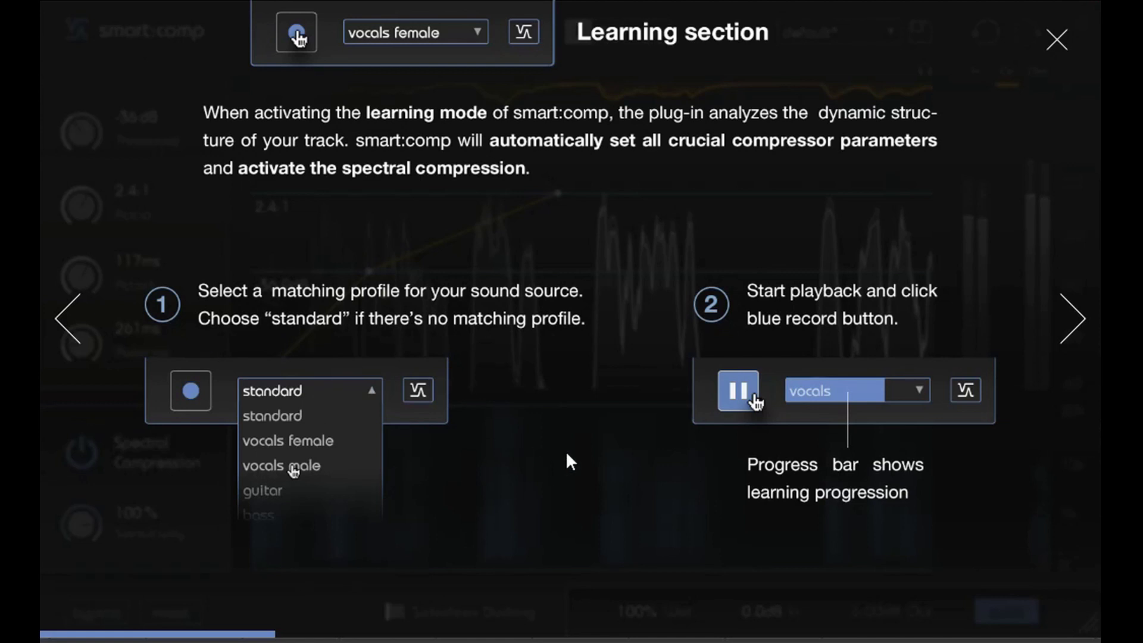
pyautogui.click(1068, 301)
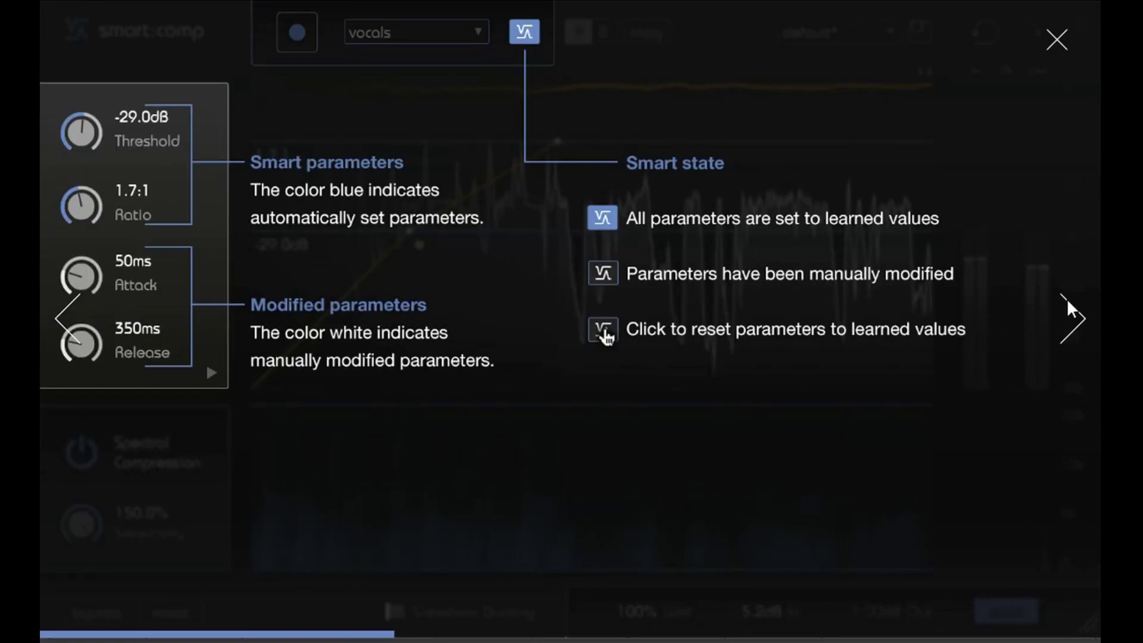
pyautogui.click(1067, 298)
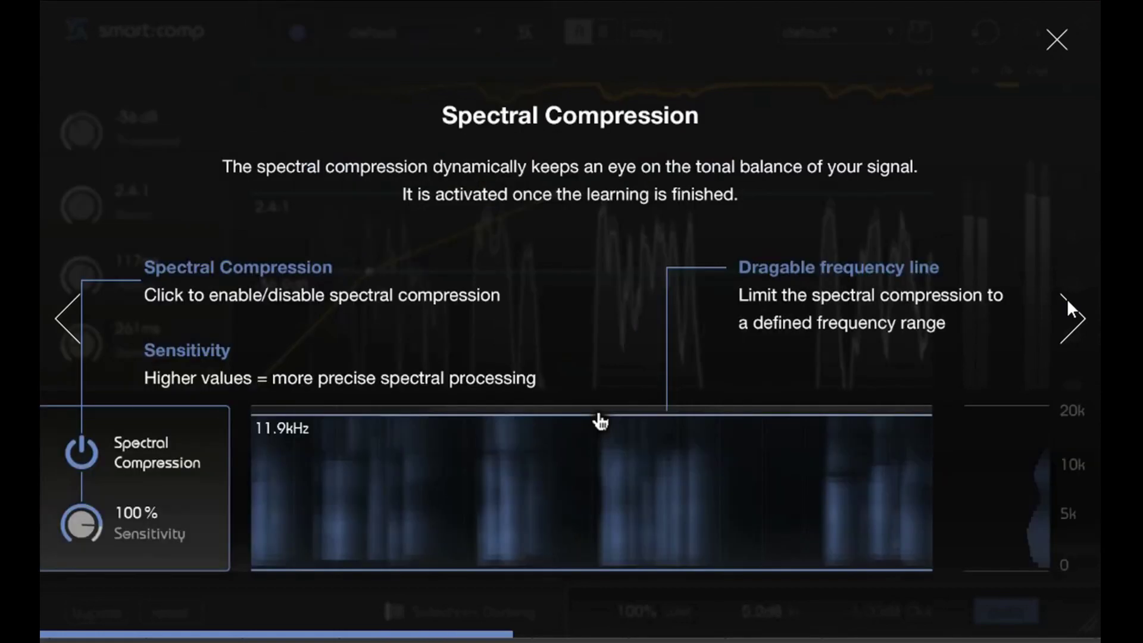
pyautogui.click(1067, 298)
pyautogui.click(1067, 298)
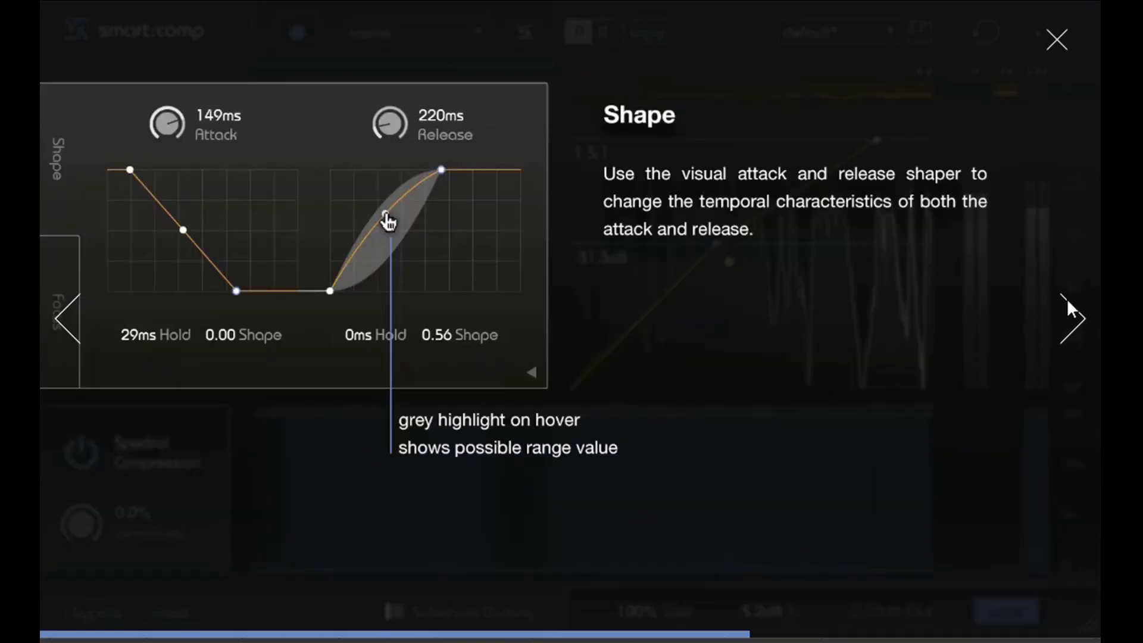
pyautogui.click(1060, 43)
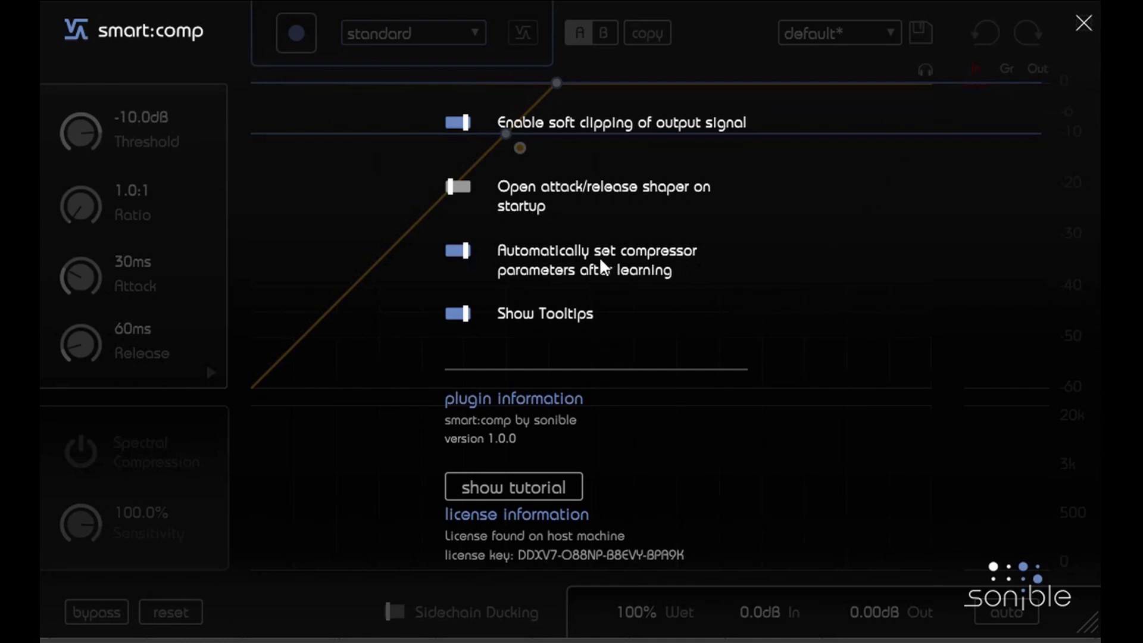
pyautogui.click(1084, 25)
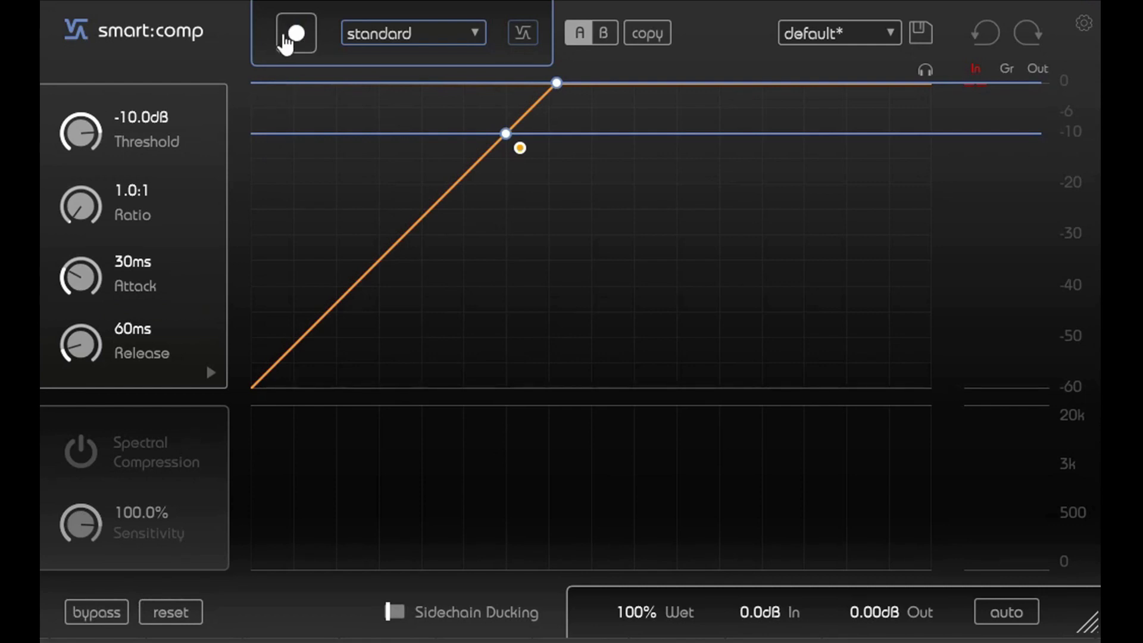
pyautogui.press('space')
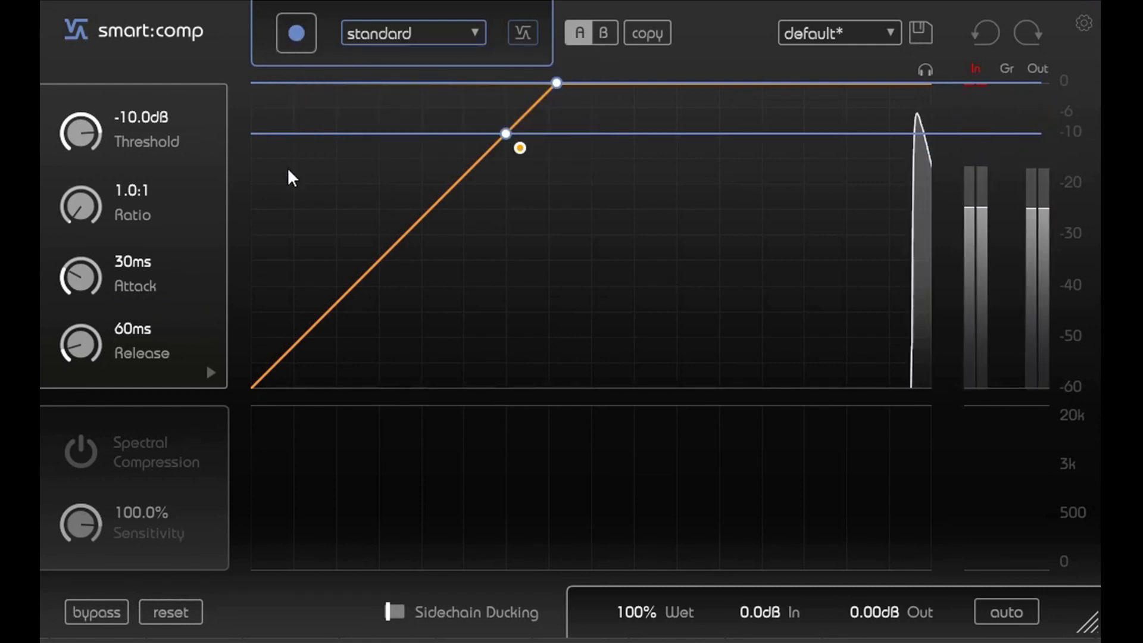
pyautogui.click(296, 37)
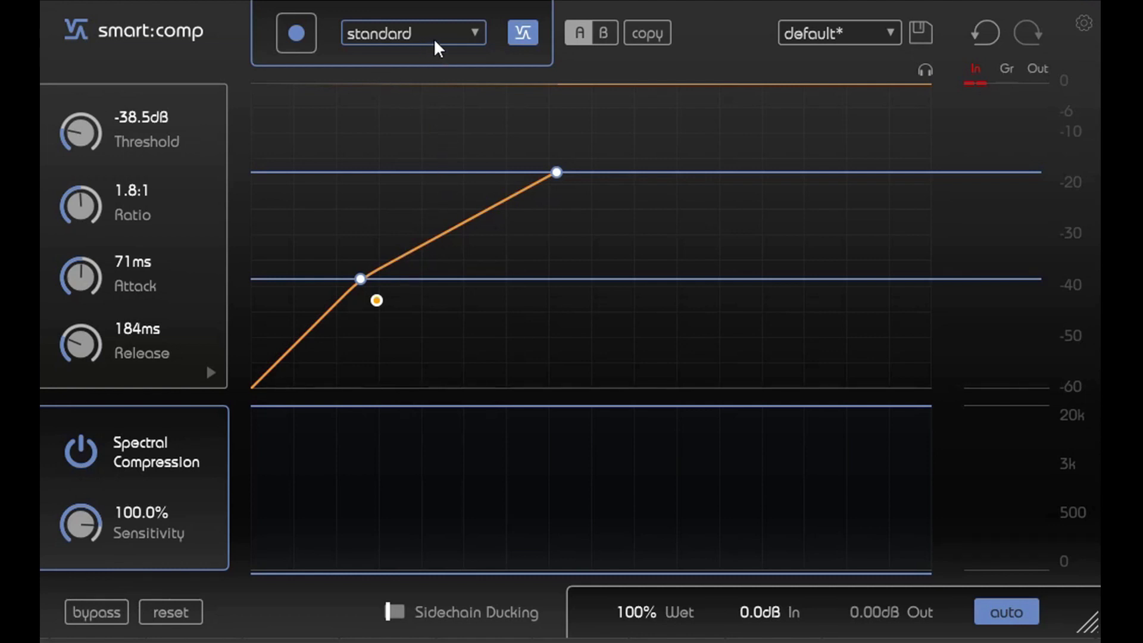
pyautogui.click(989, 34)
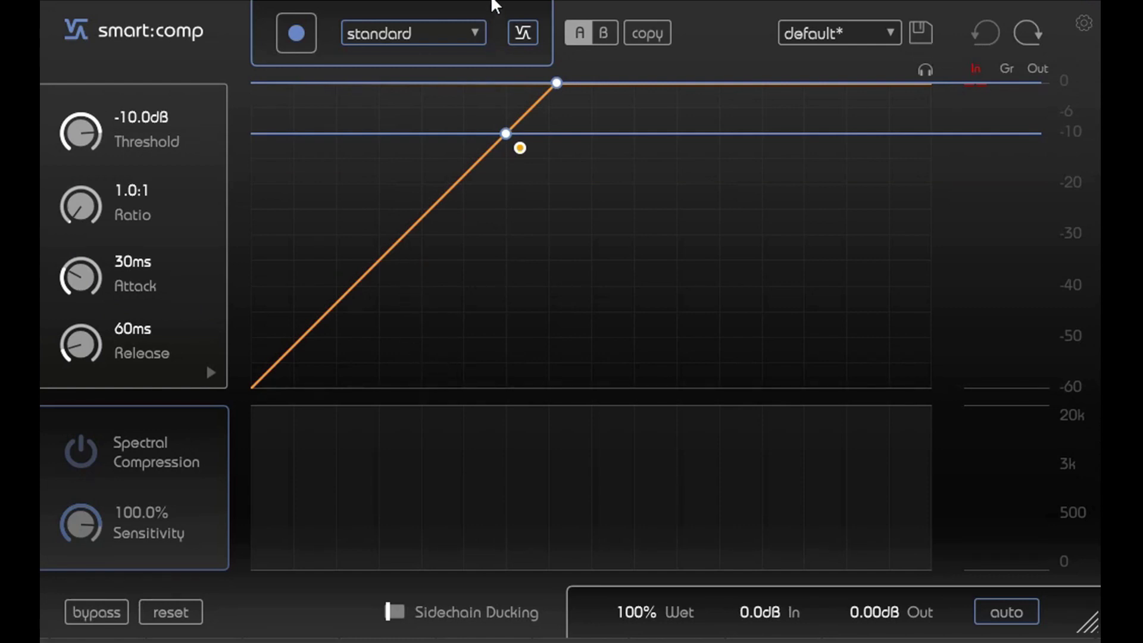
# Select the drums profile and run the learning pass twice, reaching -20 dB, 2.6:1, 47 ms, 97 ms
pyautogui.click(473, 34)
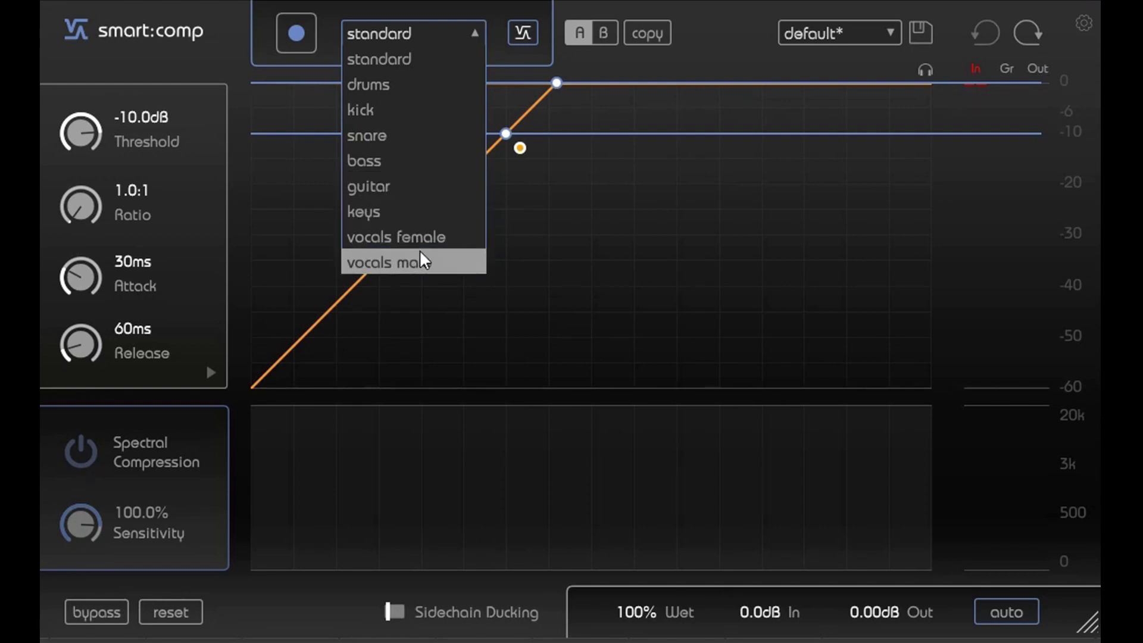
pyautogui.click(434, 87)
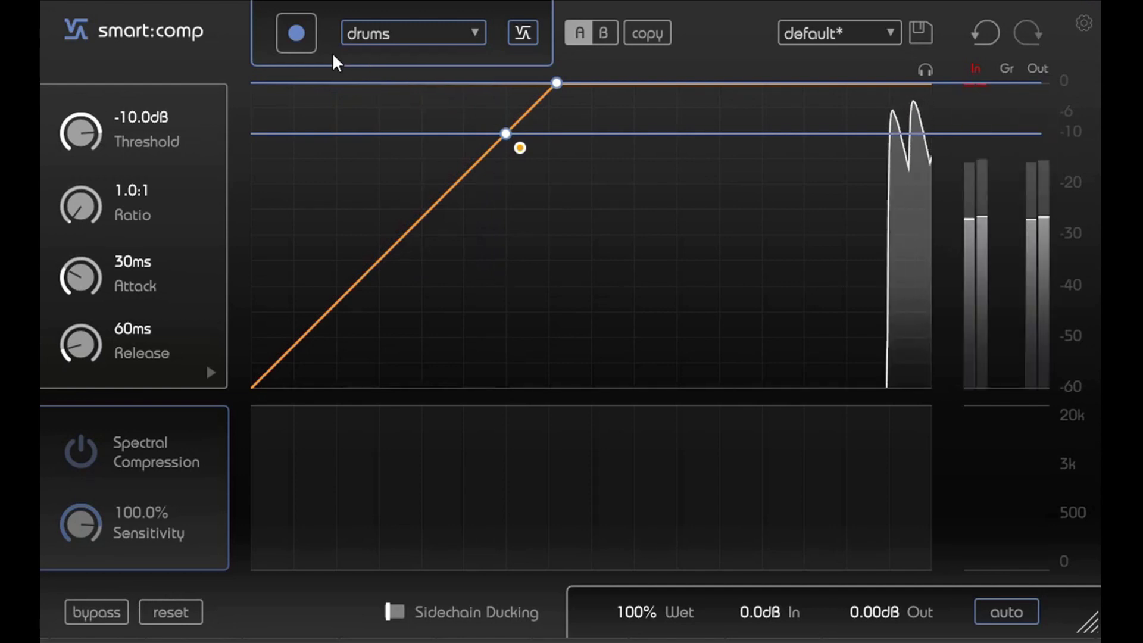
pyautogui.click(295, 48)
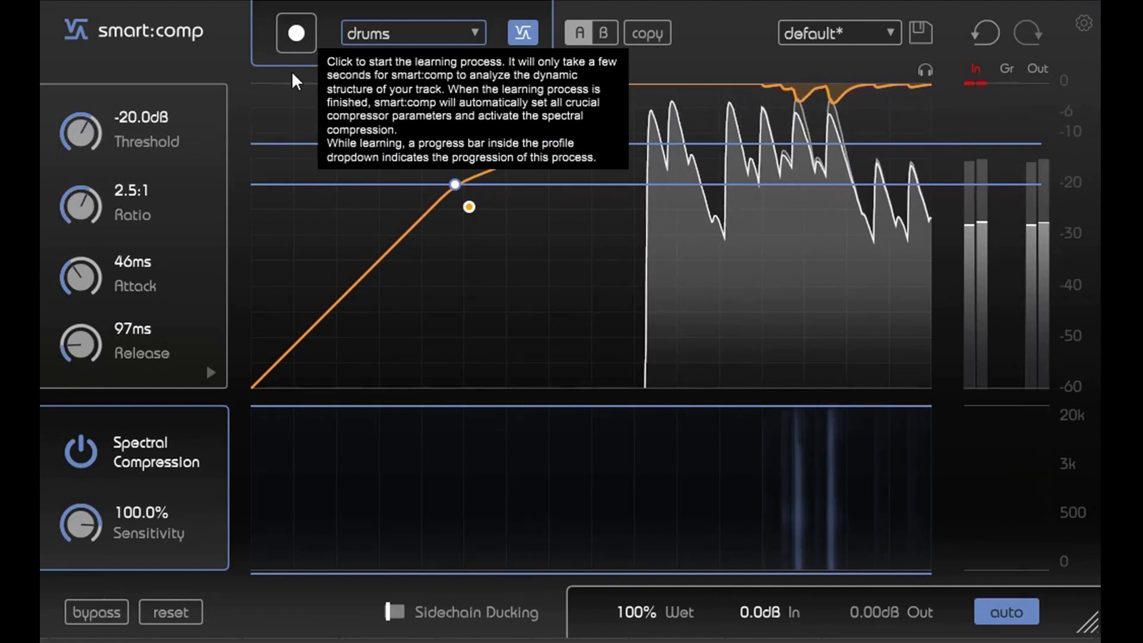
pyautogui.click(297, 47)
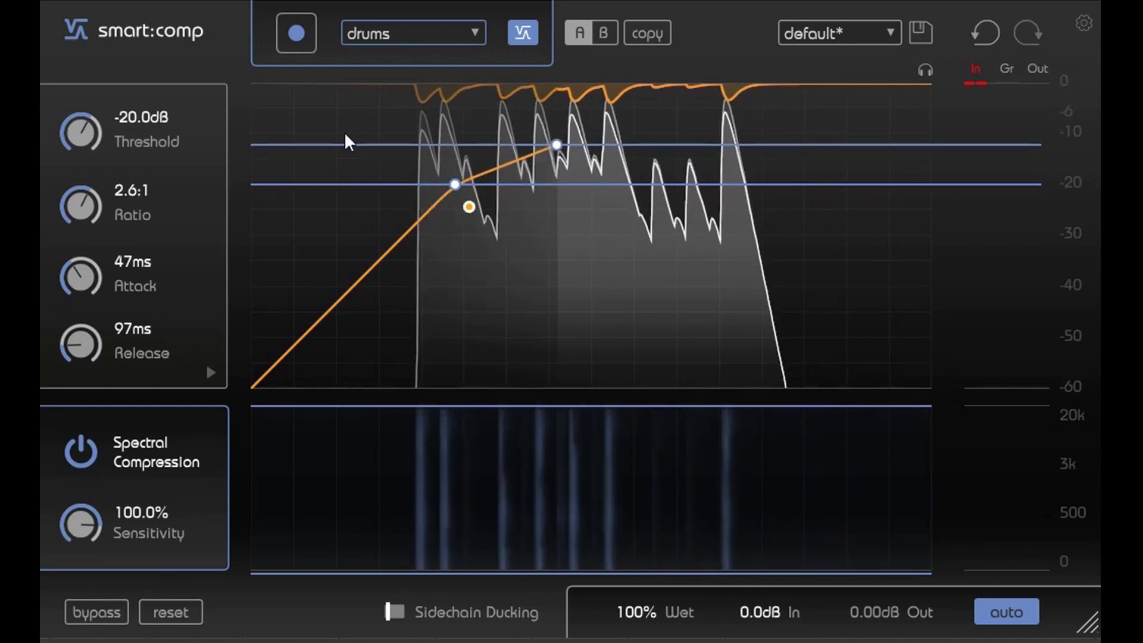
# Lower the ratio from 2.6:1 to 2.5:1 via the upper line of the curve
pyautogui.moveTo(361, 146)
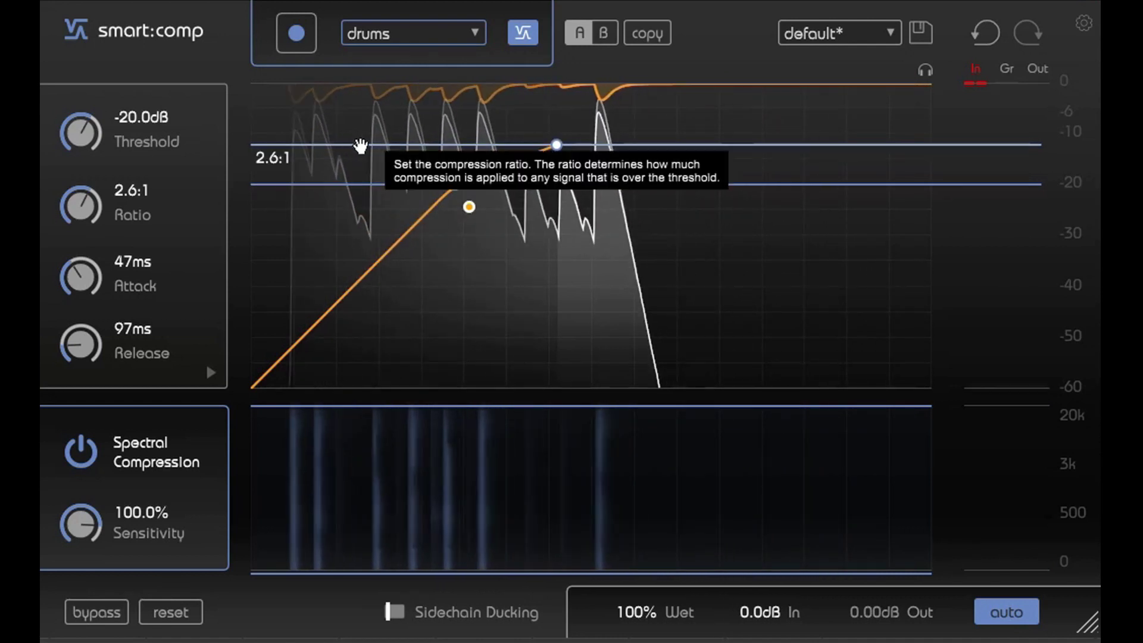
pyautogui.moveTo(393, 145)
pyautogui.mouseDown()
pyautogui.moveTo(396, 130)
pyautogui.moveTo(395, 146)
pyautogui.mouseUp()
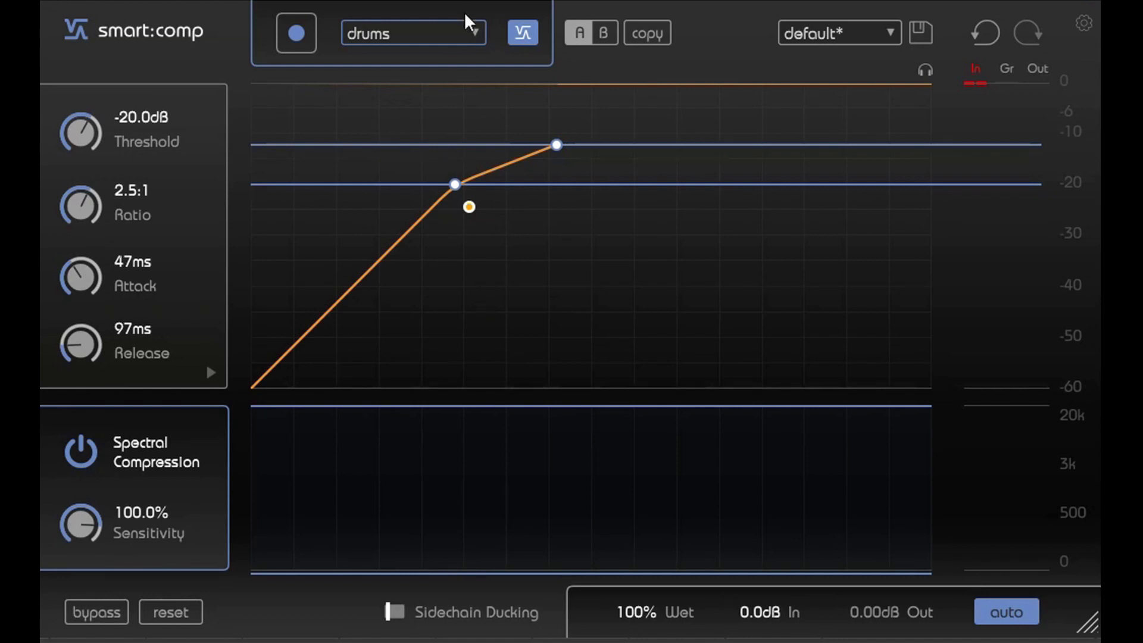
# Undo back to defaults, then relearn with the standard profile: -38.5 dB, 1.9:1, 69 ms, 180 ms
pyautogui.click(984, 33)
pyautogui.click(984, 33)
pyautogui.click(984, 30)
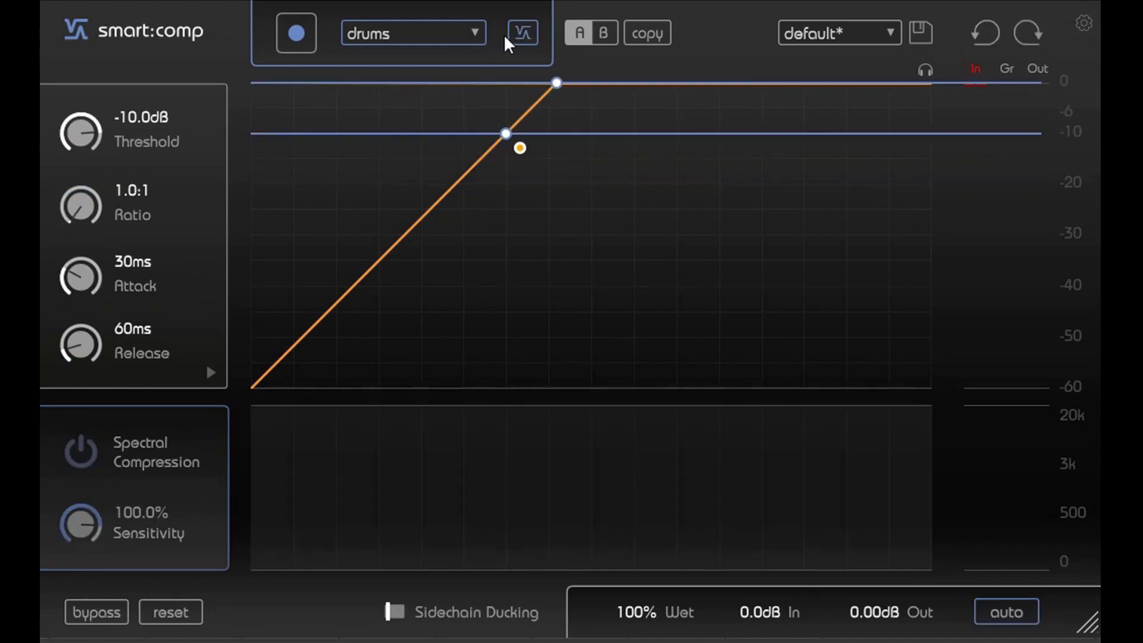
pyautogui.click(476, 33)
pyautogui.click(400, 56)
pyautogui.click(293, 35)
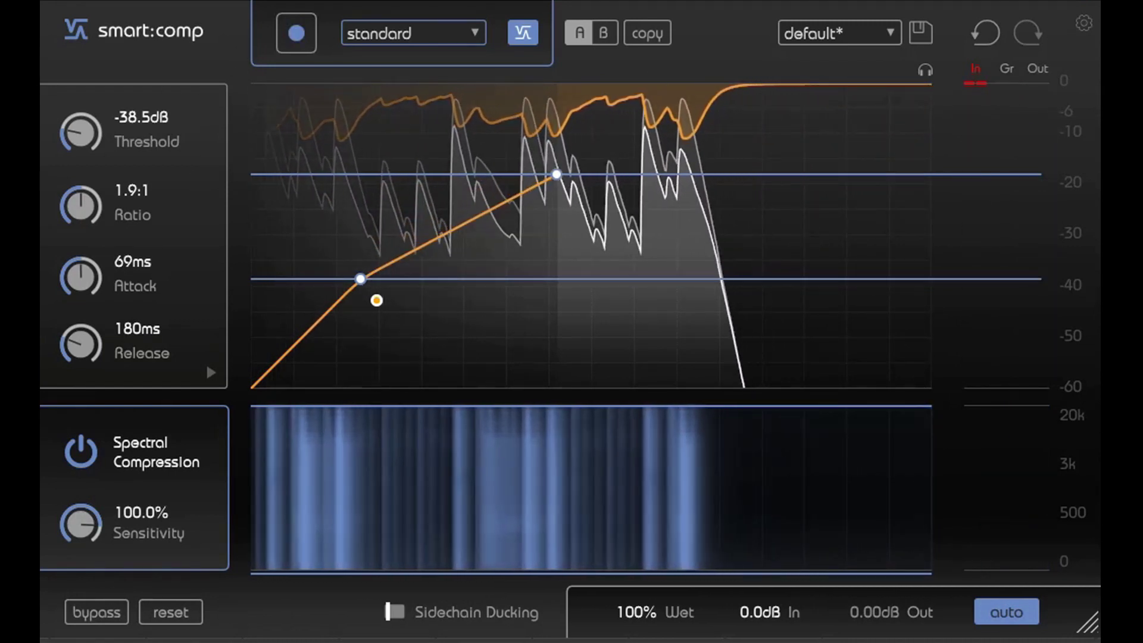
# Resume playback and raise the threshold from -38.5 dB to about -23.5 dB
pyautogui.moveTo(458, 173)
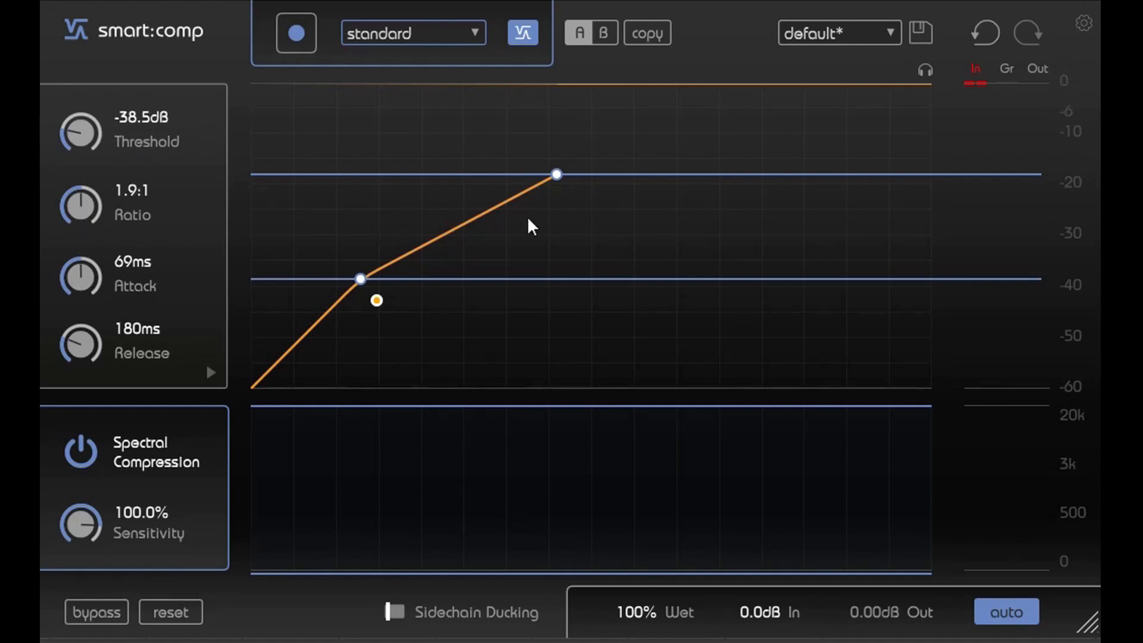
pyautogui.press('space')
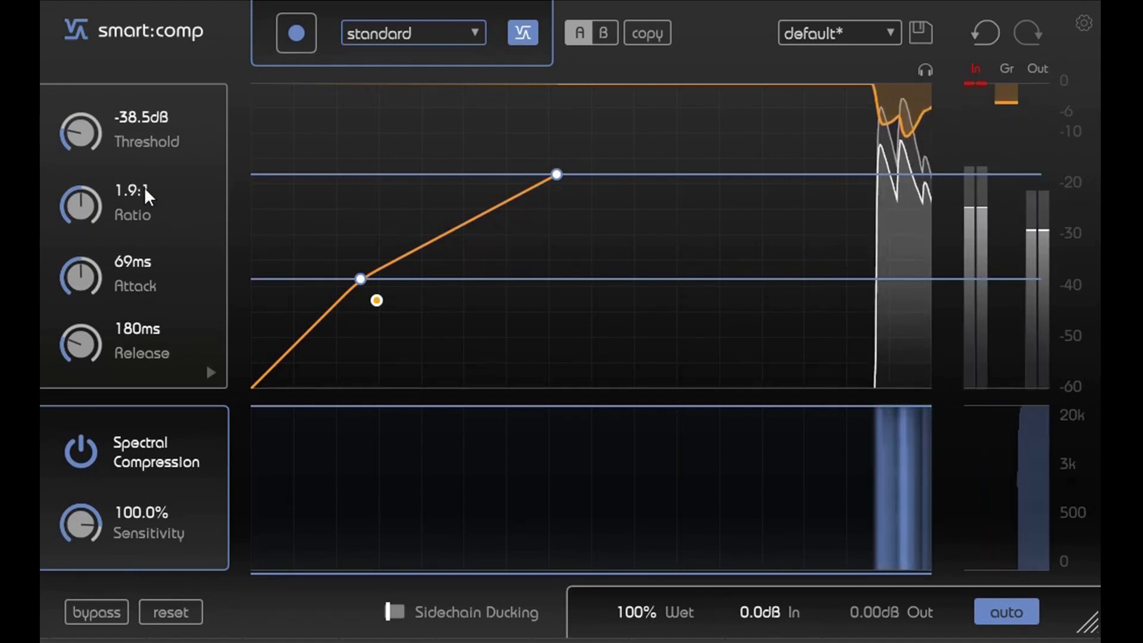
pyautogui.moveTo(88, 134); pyautogui.dragTo(76, 58)
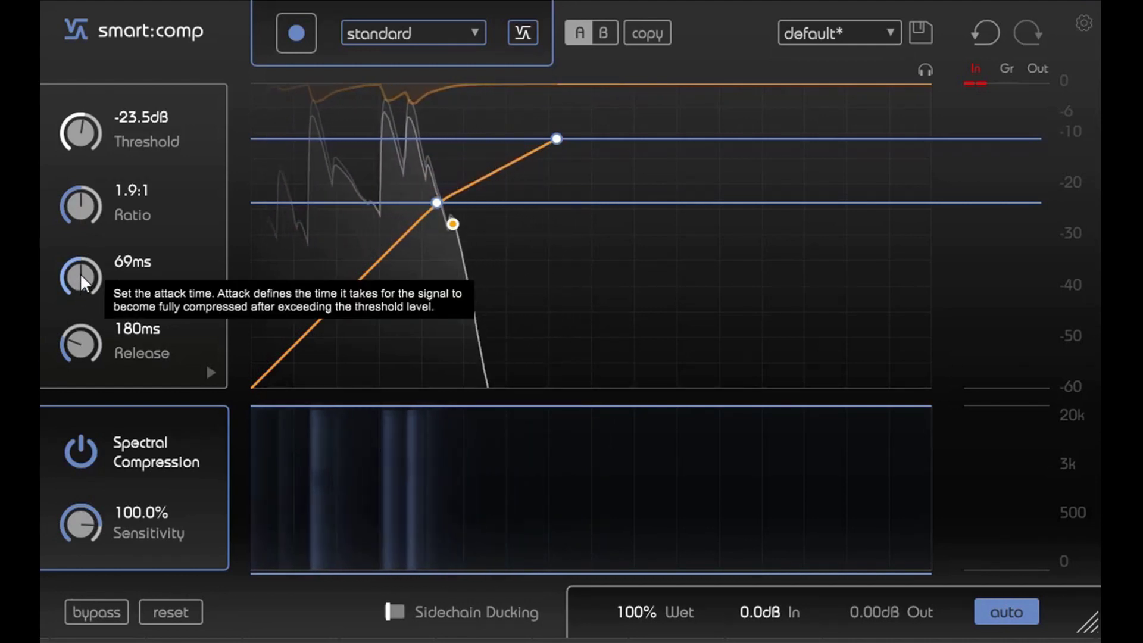
# Audition attack times between 0 and 200 ms during playback, settling at 66 ms
pyautogui.moveTo(84, 266); pyautogui.dragTo(102, 464)
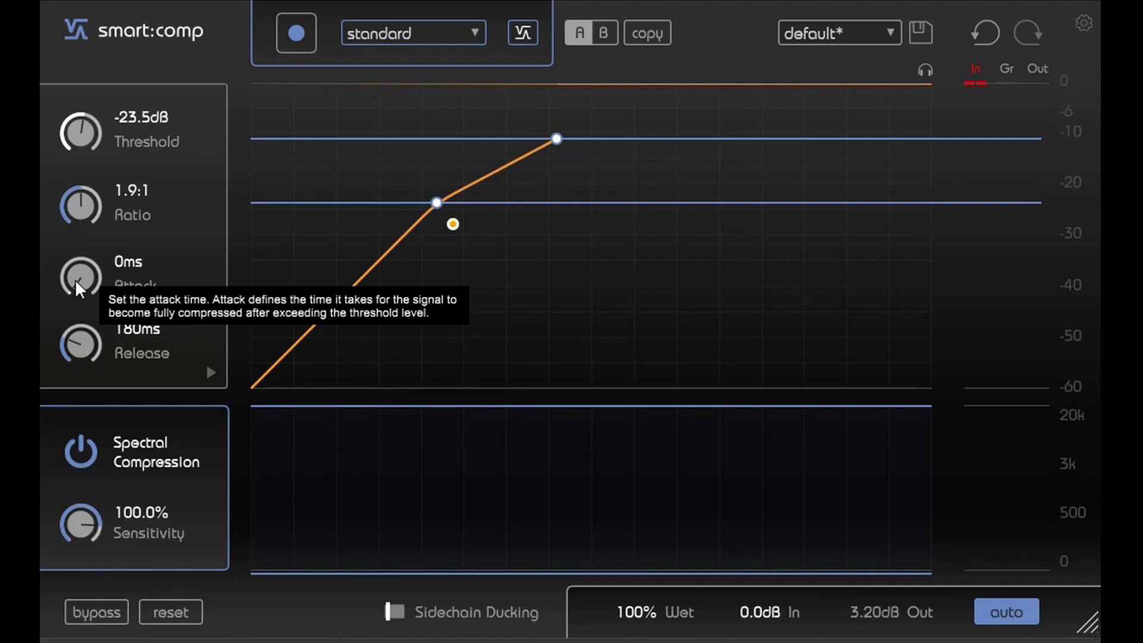
pyautogui.press('space')
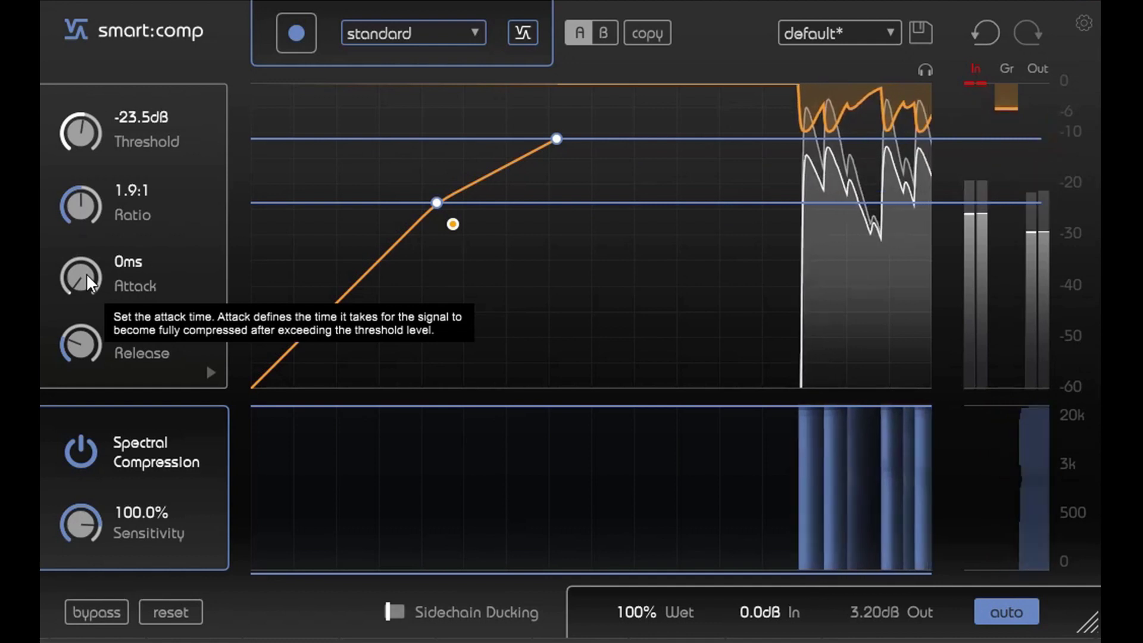
pyautogui.moveTo(87, 270); pyautogui.dragTo(70, 1)
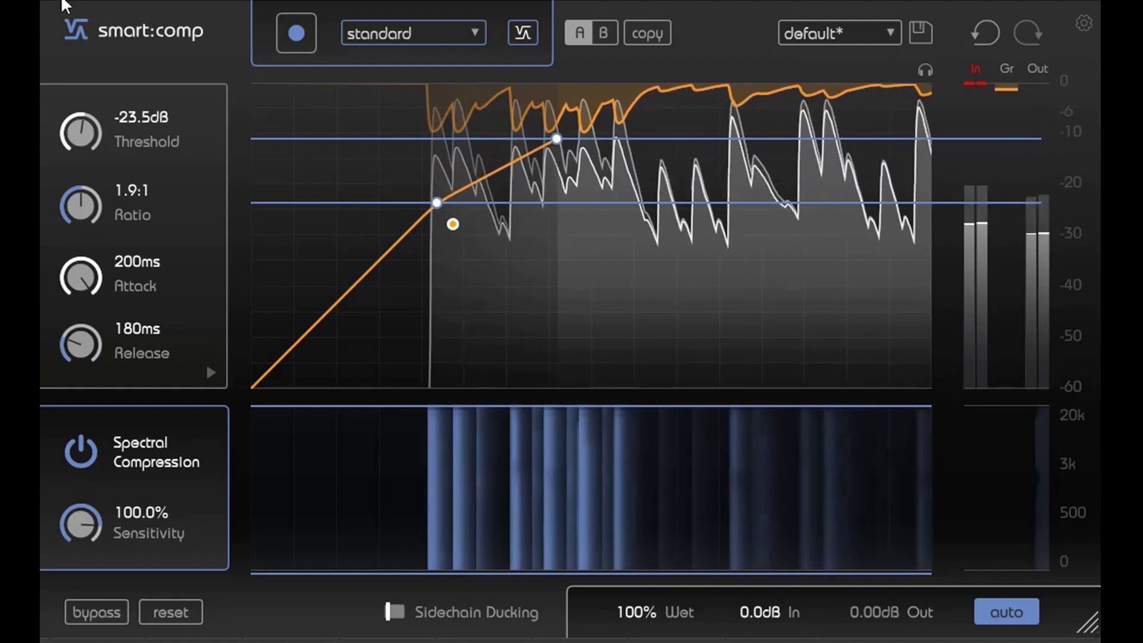
pyautogui.moveTo(70, 2); pyautogui.dragTo(54, 150)
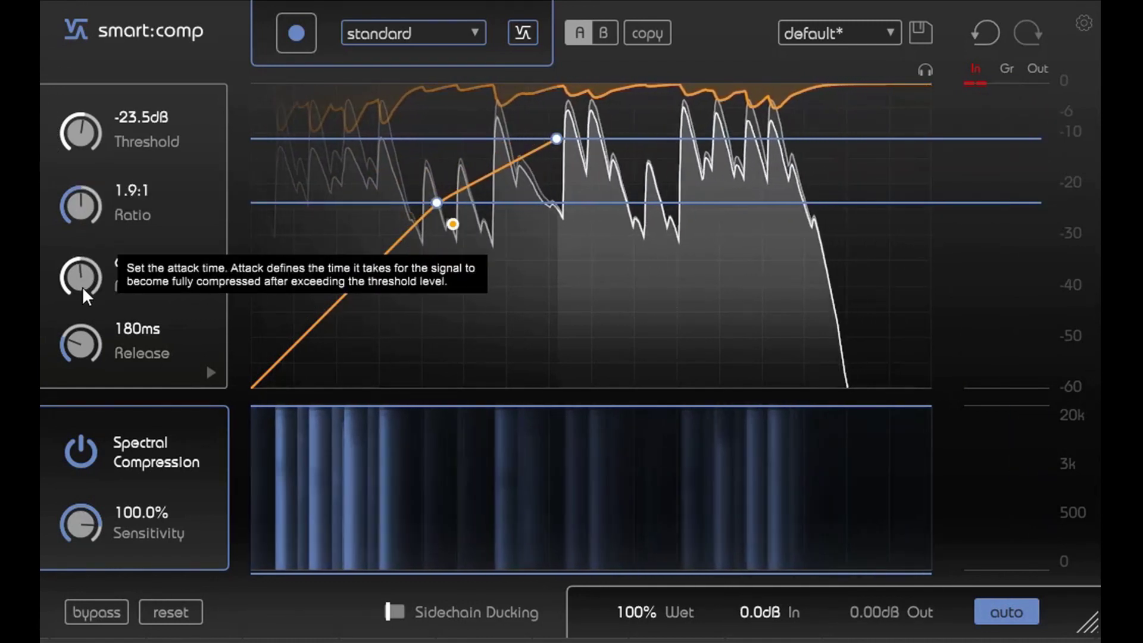
pyautogui.moveTo(82, 287); pyautogui.dragTo(73, 313)
pyautogui.moveTo(85, 268); pyautogui.dragTo(73, 228)
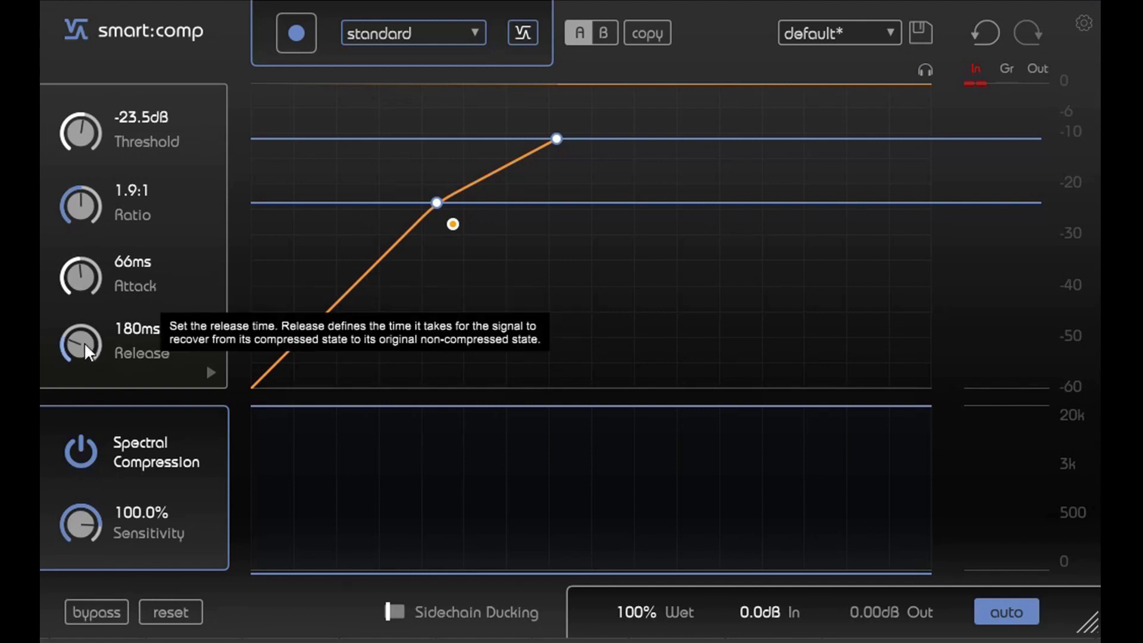
# Audition release times and settle at 199 ms, then drag the threshold node upward
pyautogui.moveTo(84, 342); pyautogui.dragTo(79, 452)
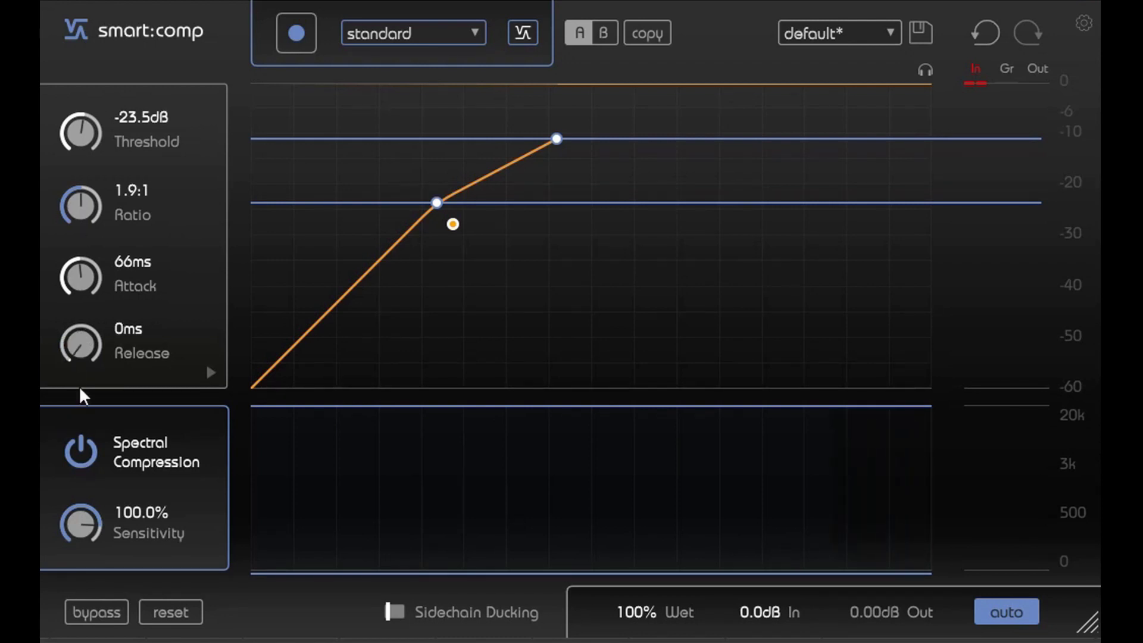
pyautogui.moveTo(84, 355)
pyautogui.mouseDown()
pyautogui.moveTo(74, 220)
pyautogui.moveTo(73, 371)
pyautogui.mouseUp()
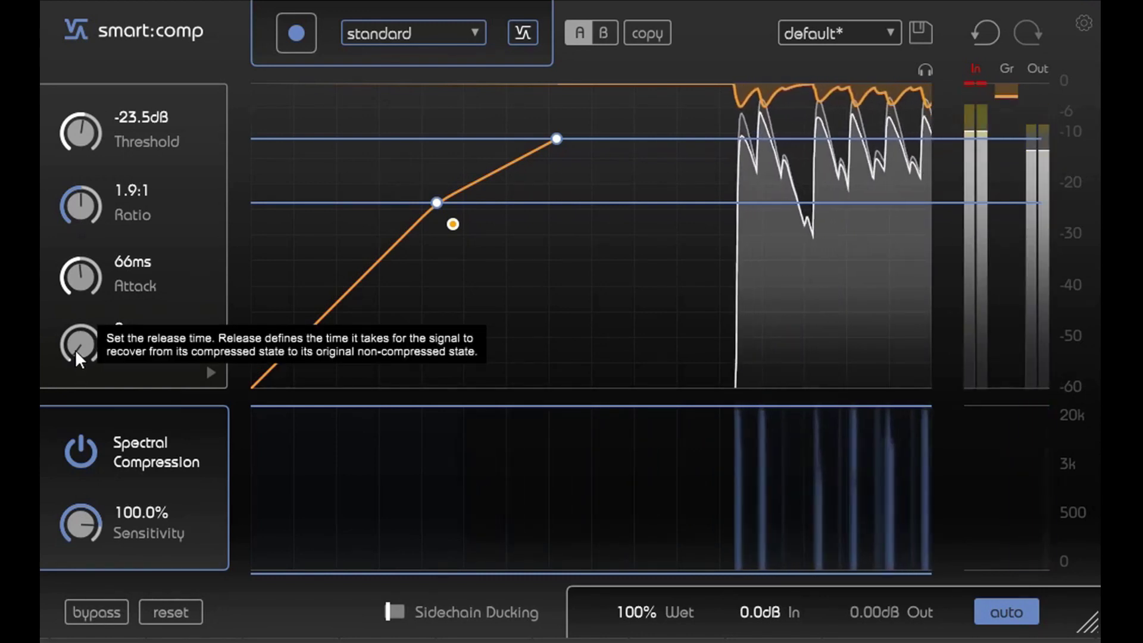
pyautogui.moveTo(75, 349); pyautogui.dragTo(63, 278)
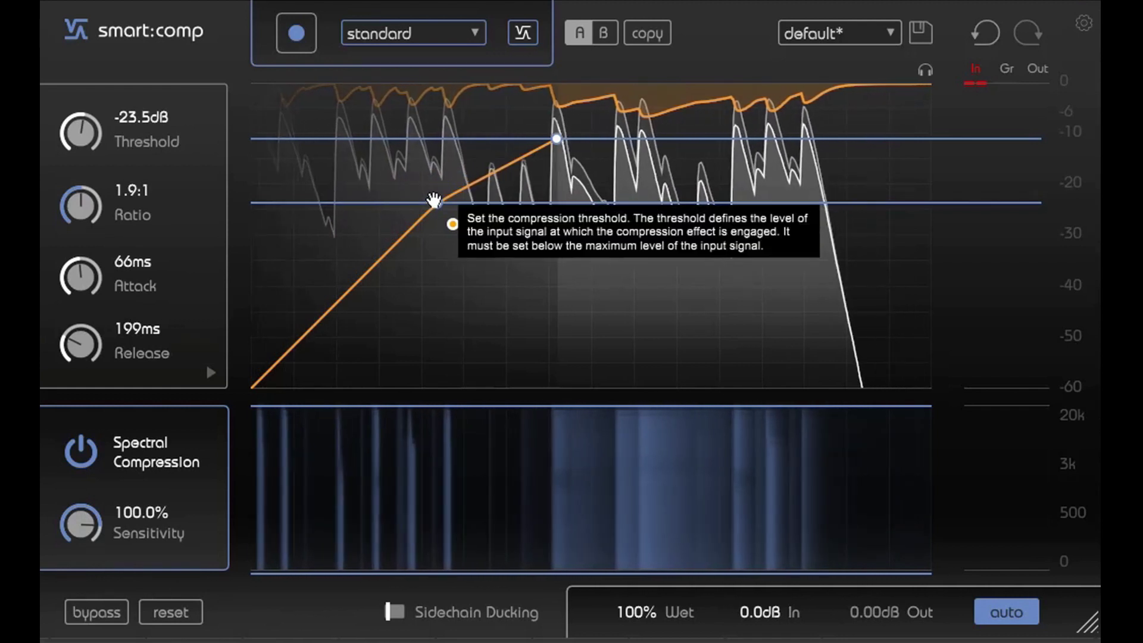
pyautogui.moveTo(435, 202); pyautogui.dragTo(414, 171)
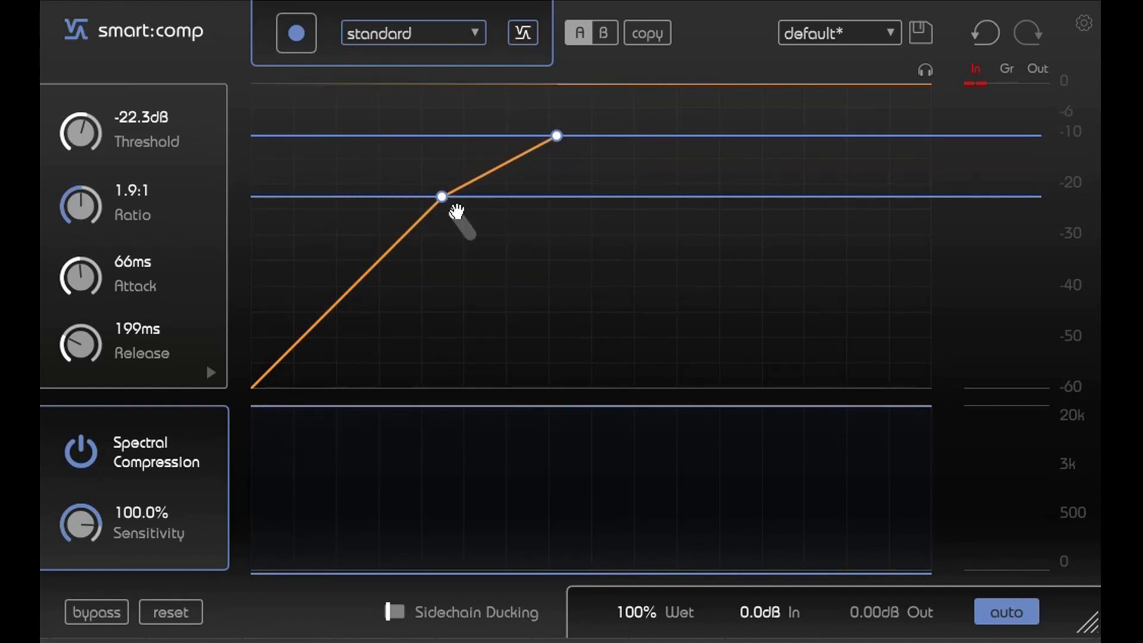
# Try a soft knee on the curve, then restore the sharp knee at -22.3 dB threshold
pyautogui.moveTo(457, 211); pyautogui.dragTo(467, 230)
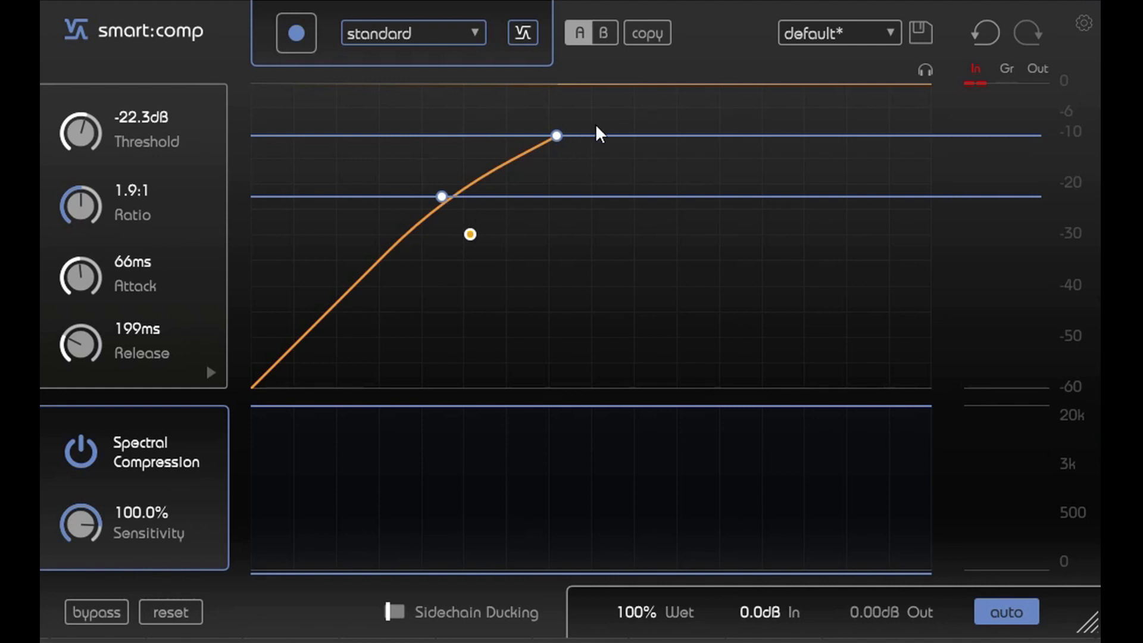
pyautogui.moveTo(471, 234); pyautogui.dragTo(496, 260)
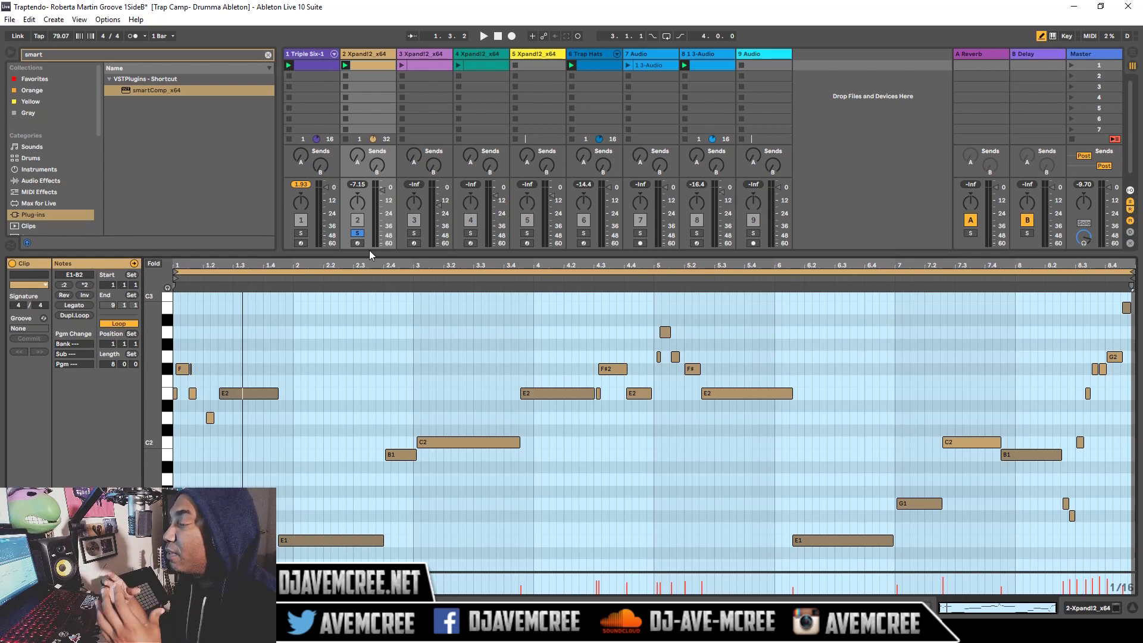
pyautogui.press('space')
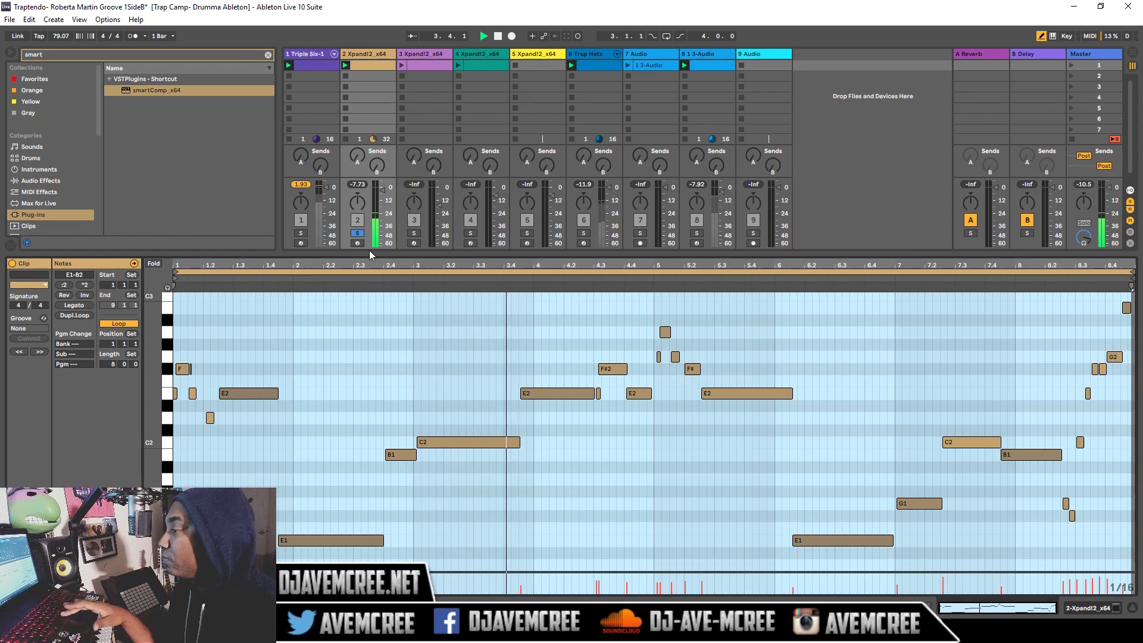
pyautogui.press('space')
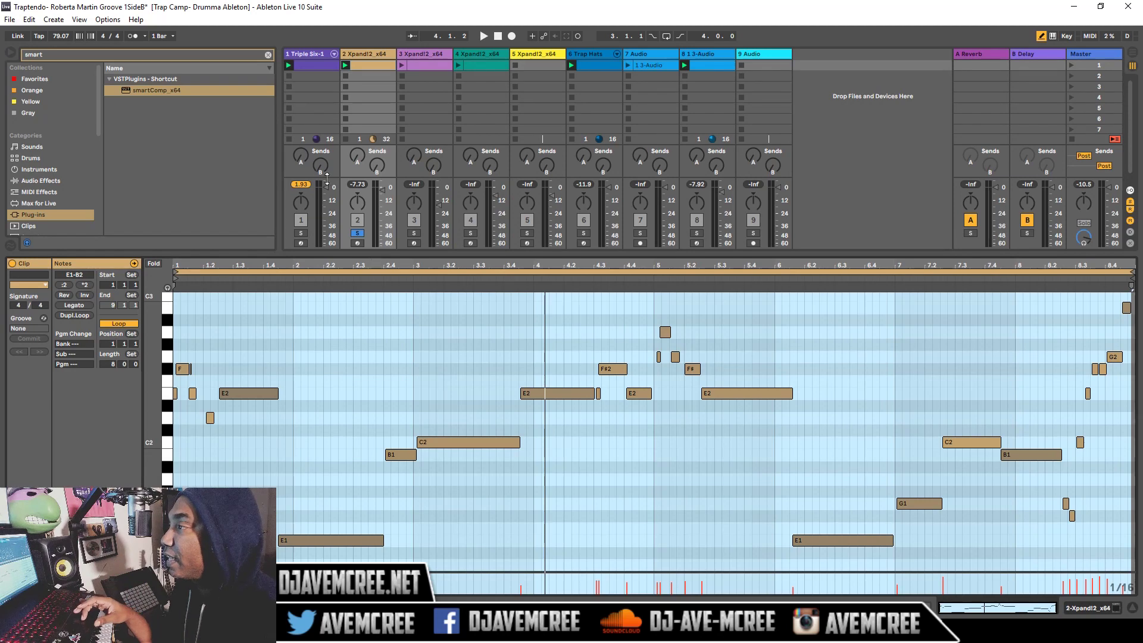
# Load smartComp_x64 on track 2, learn with the bass profile (-30 dB, 2.5:1), then reopen the clip
pyautogui.doubleClick(172, 91)
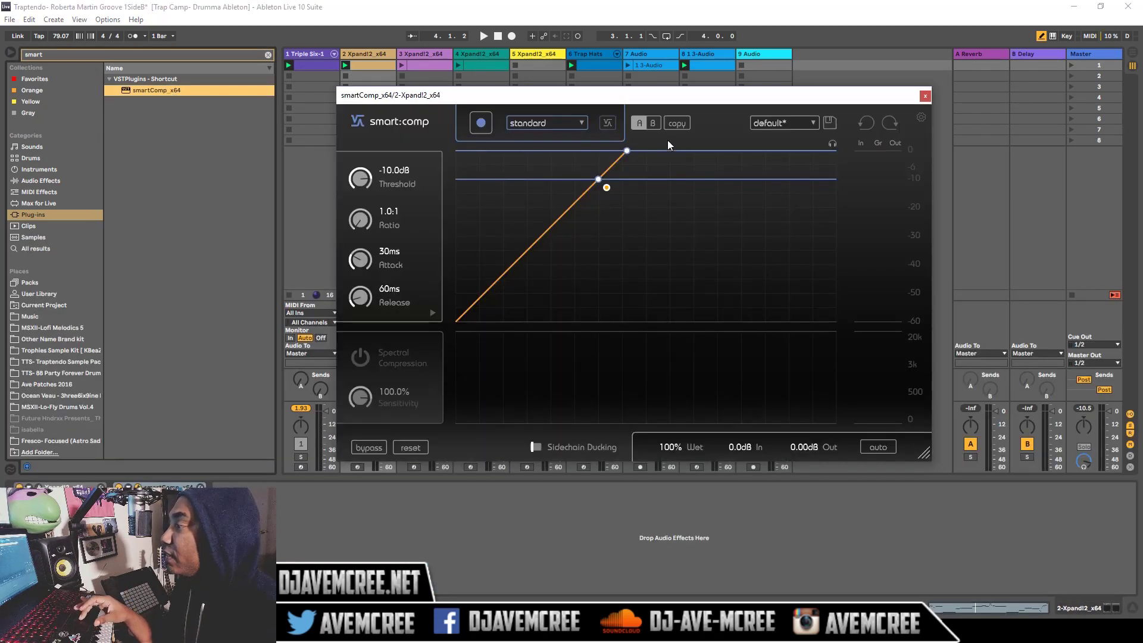
pyautogui.click(582, 123)
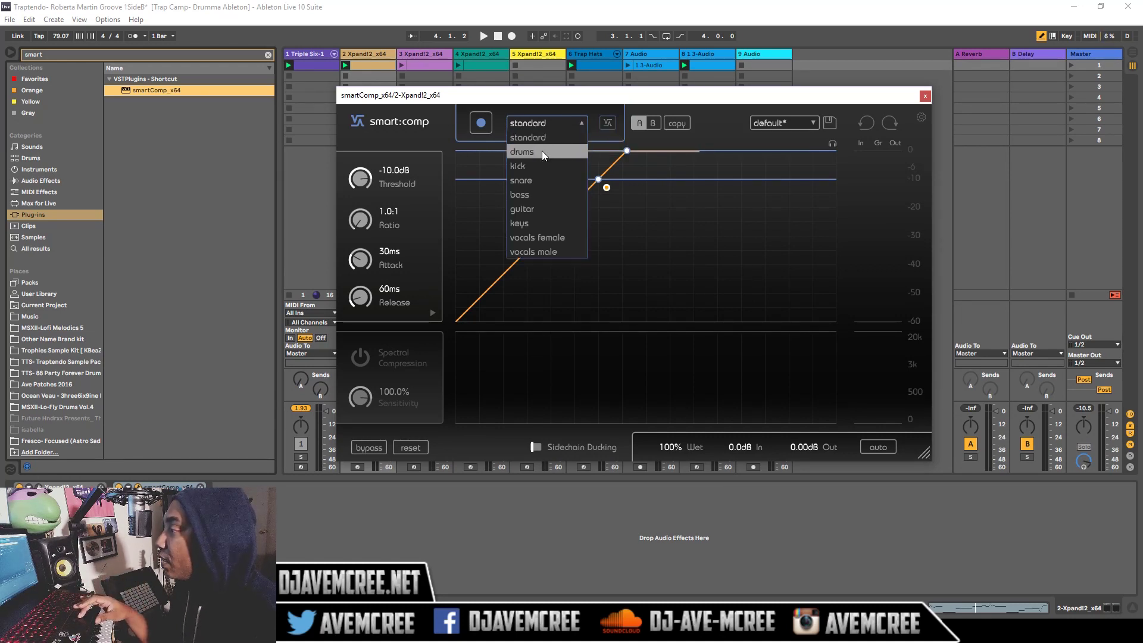
pyautogui.click(545, 192)
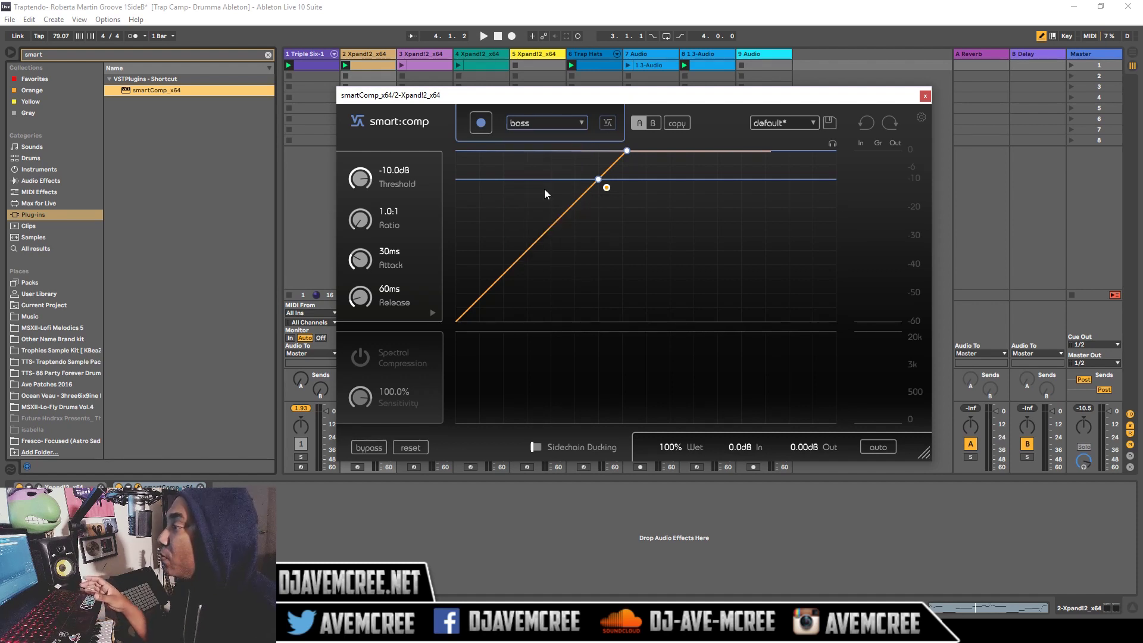
pyautogui.press('space')
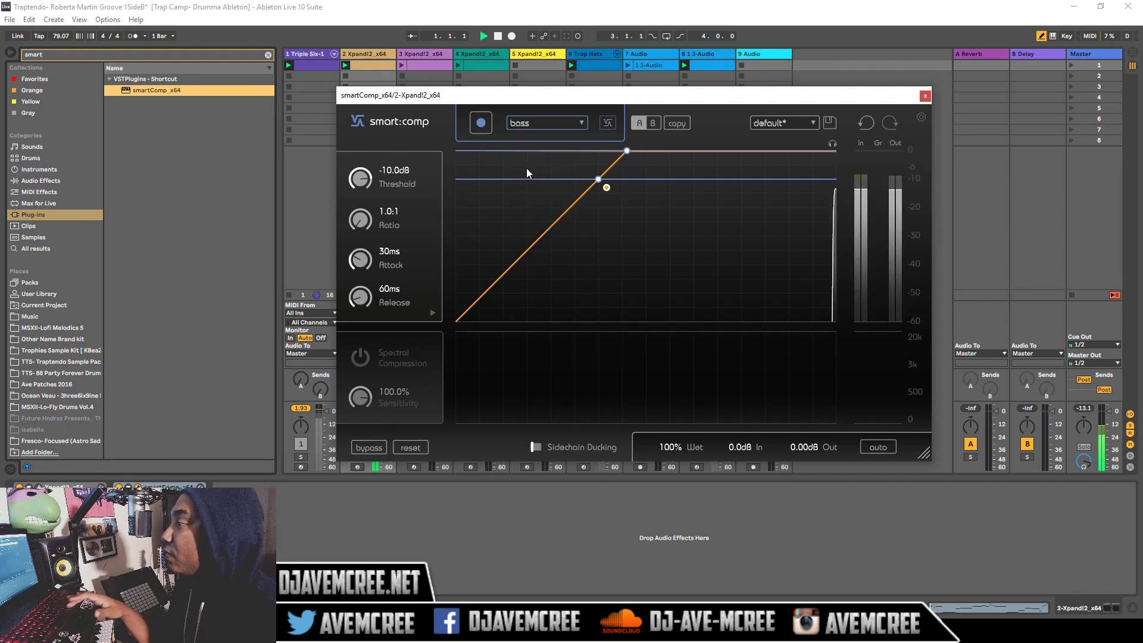
pyautogui.click(481, 125)
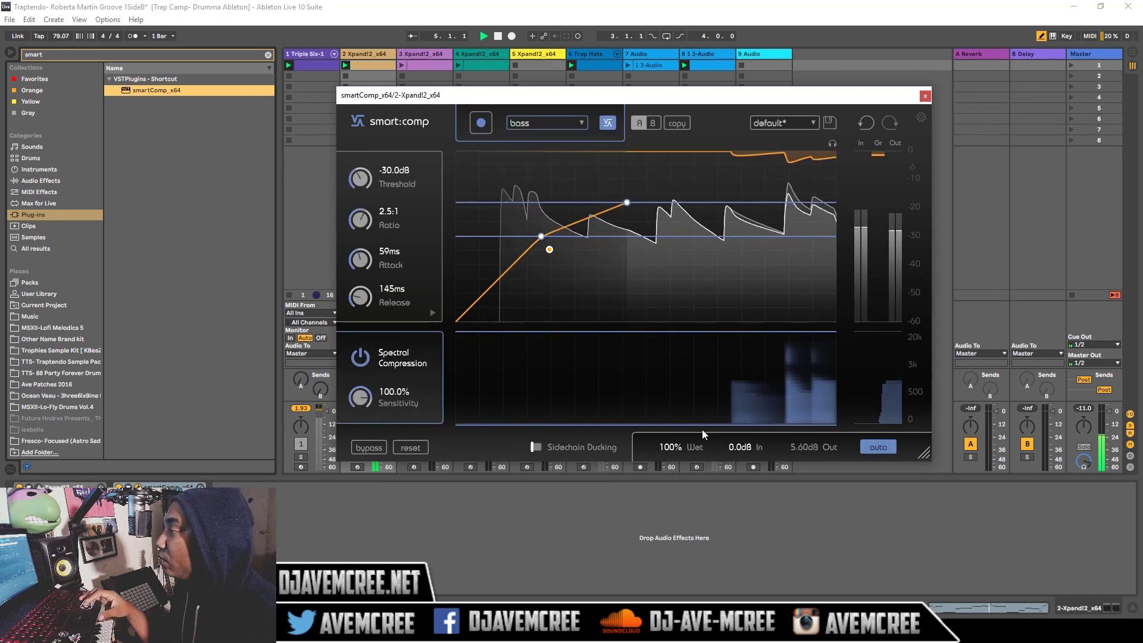
pyautogui.click(372, 67)
pyautogui.doubleClick(372, 67)
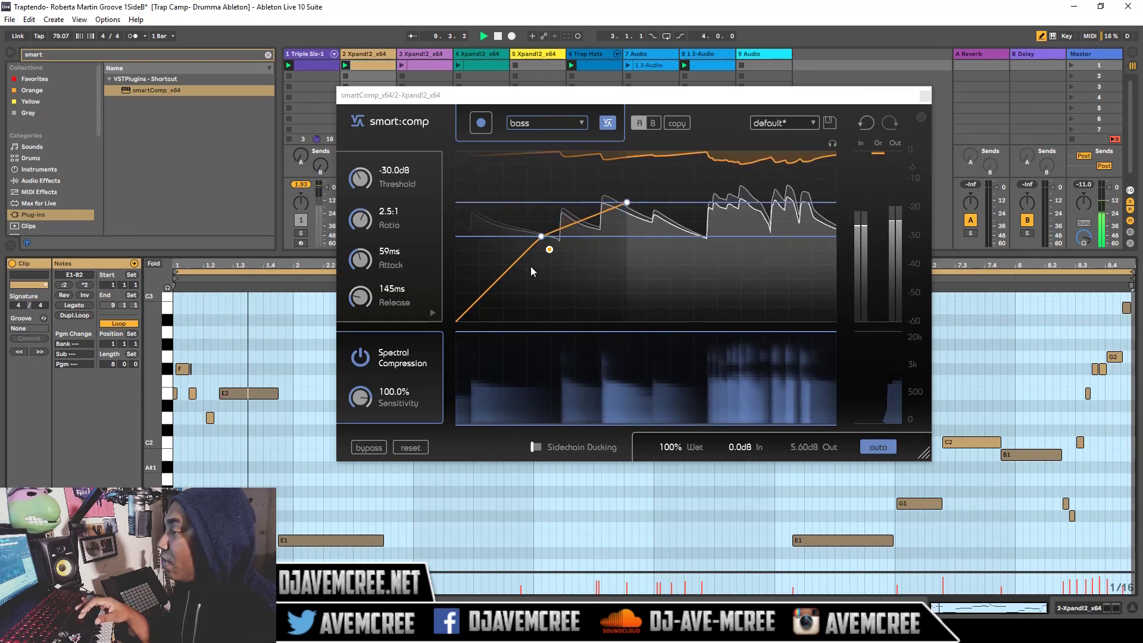
# A/B the bass compression via bypass, ending bypassed with playback stopped
pyautogui.click(376, 449)
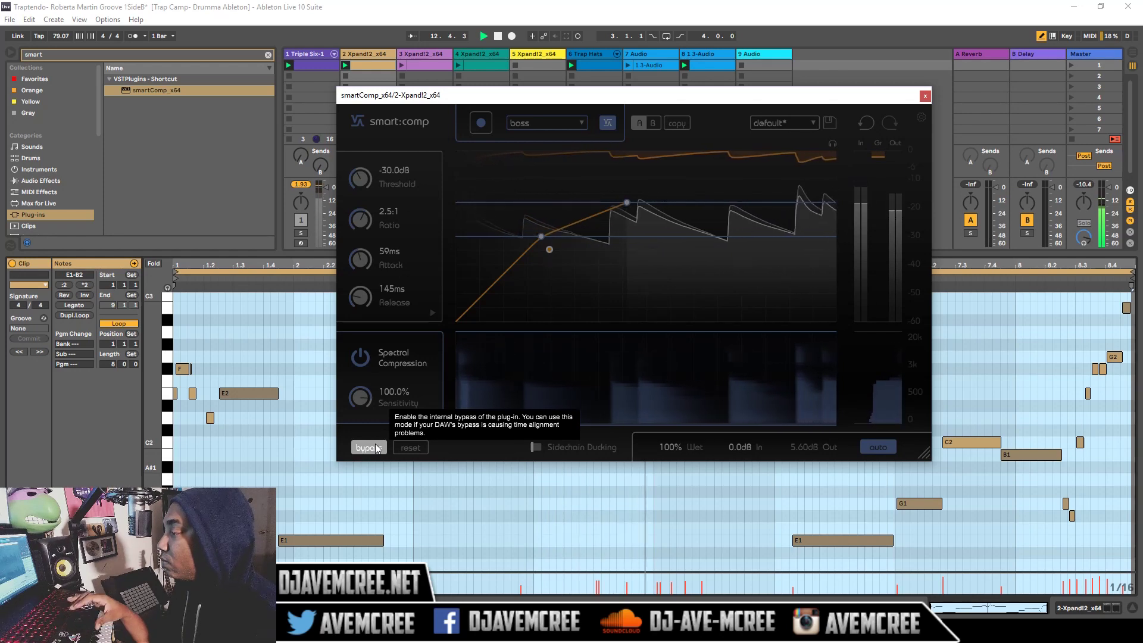
pyautogui.click(376, 449)
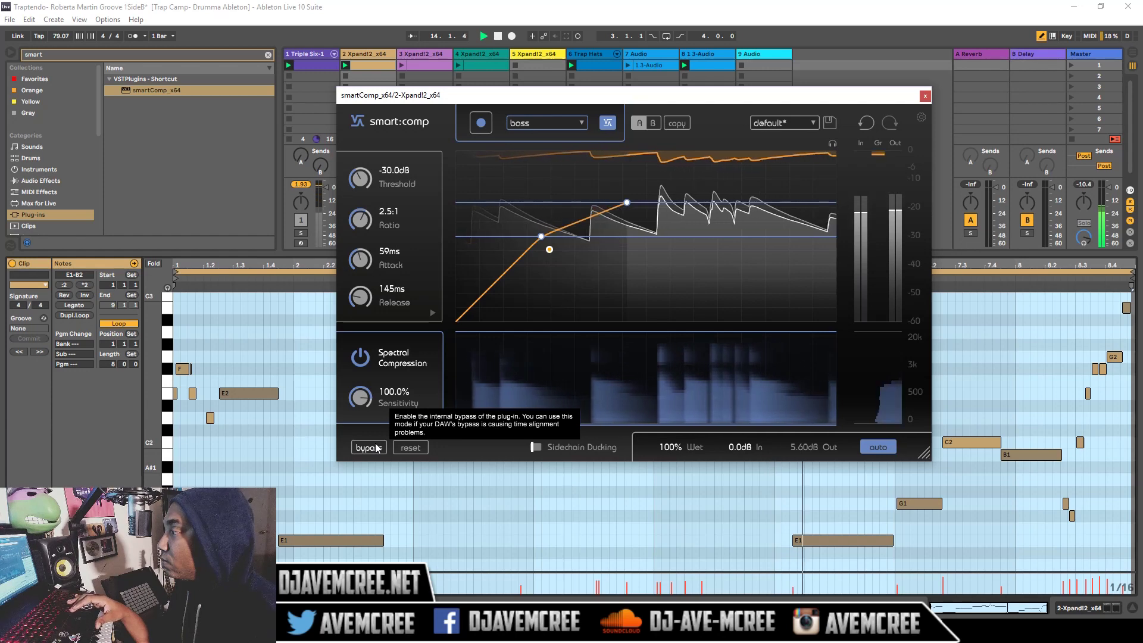
pyautogui.click(376, 448)
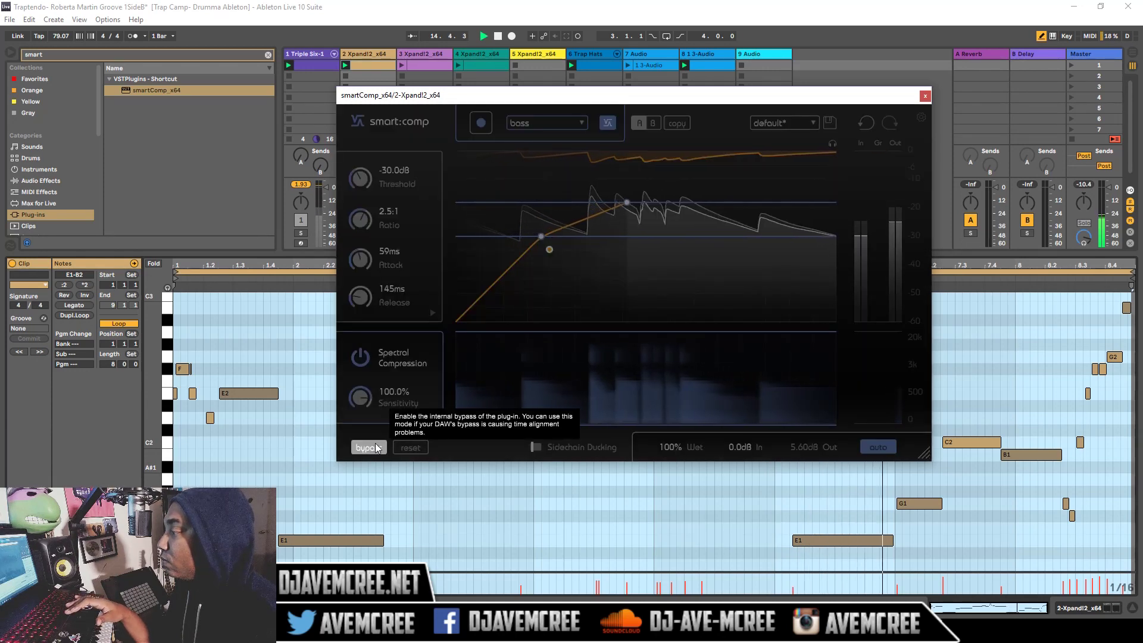
pyautogui.press('space')
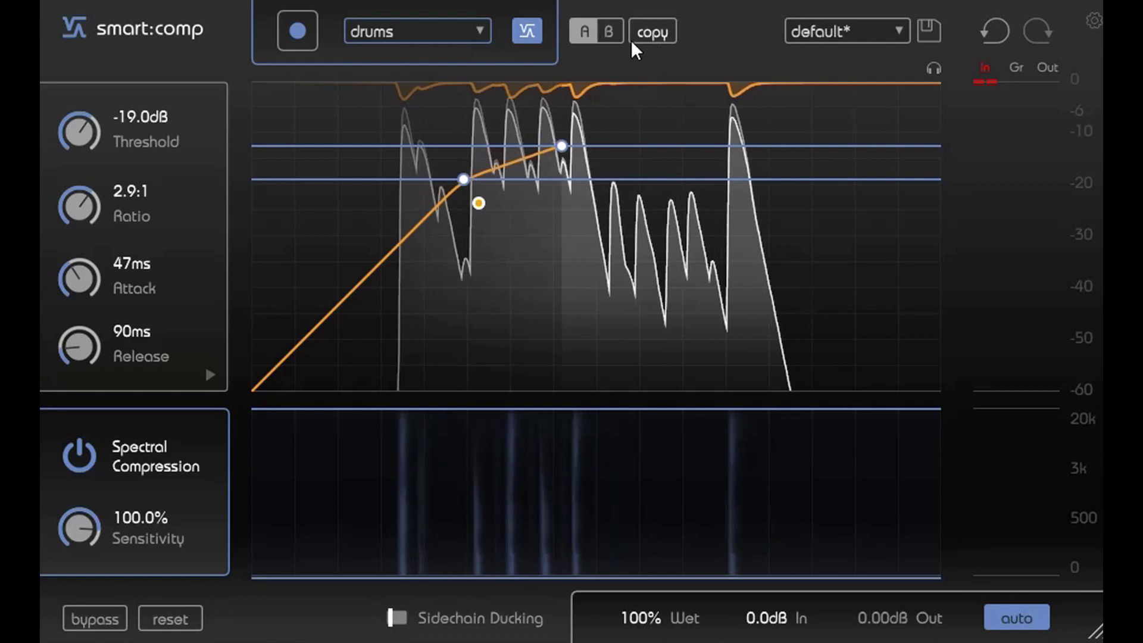
# Enable the headphone delta monitor to hear only the signal the compressor removes
pyautogui.click(933, 69)
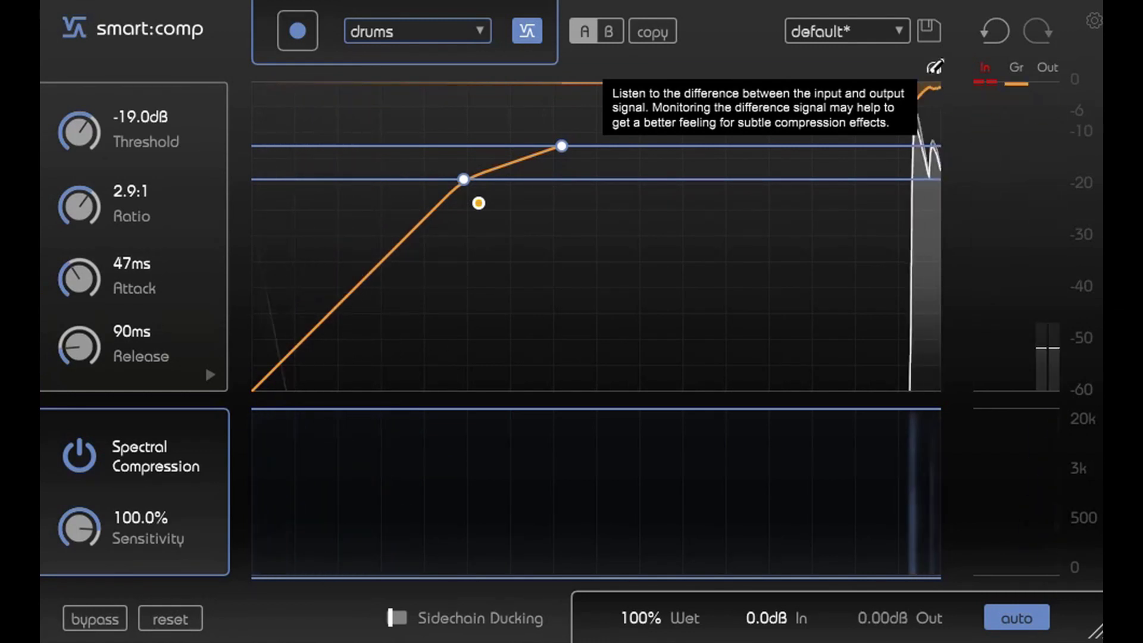